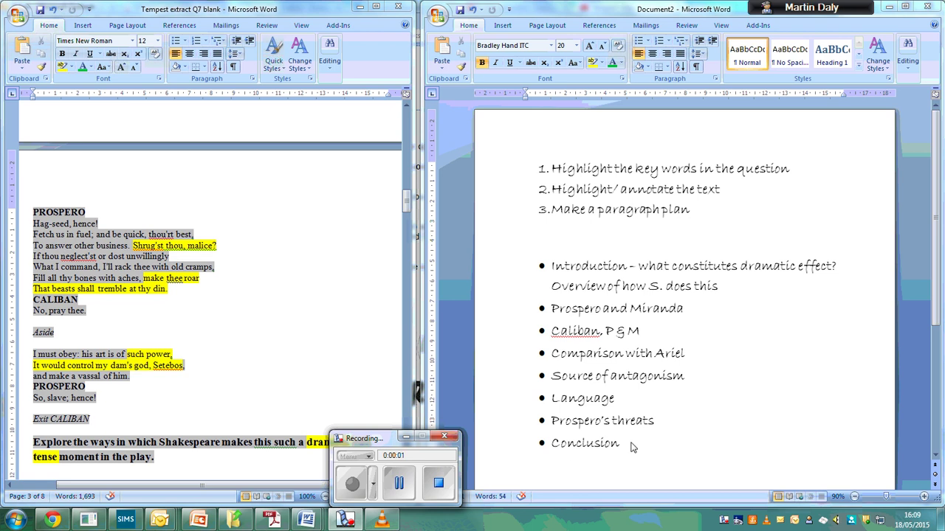
- Start a new unbulleted paragraph below the "Conclusion" bullet of the essay plan
{"action": "left_click", "coordinate": [635, 446]}
{"action": "key", "text": "Return"}
{"action": "key", "text": "Return"}
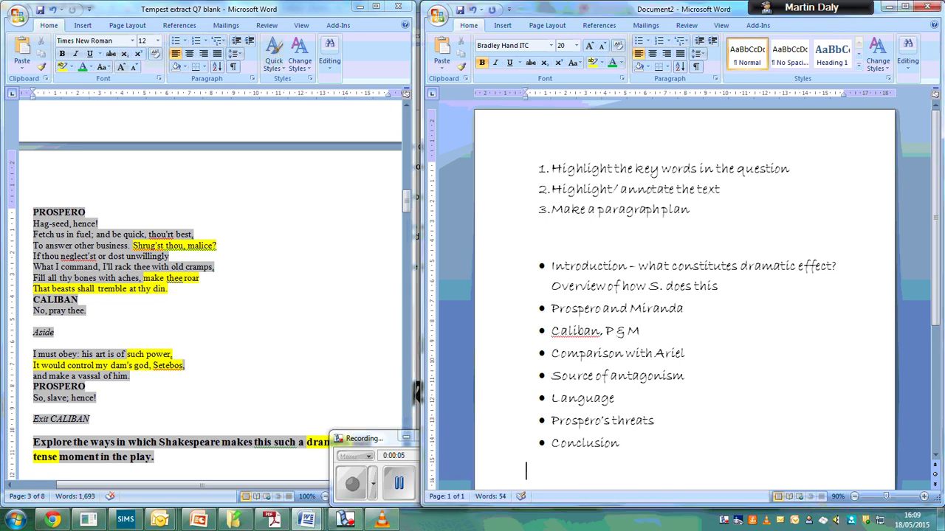
- Add a fourth item reading "Write the essay!" to the numbered list, after "Make a paragraph plan"
{"action": "left_click", "coordinate": [693, 209]}
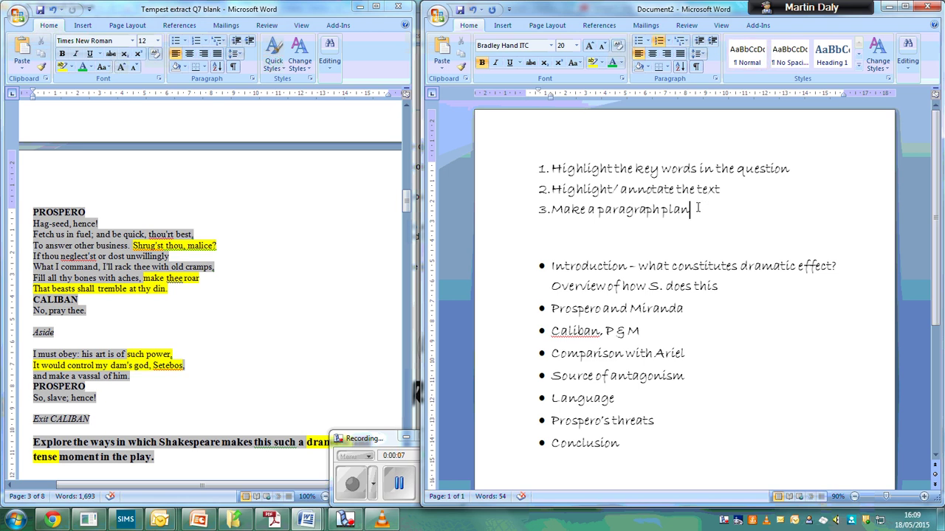
{"action": "key", "text": "Return"}
{"action": "type", "text": "Writ"}
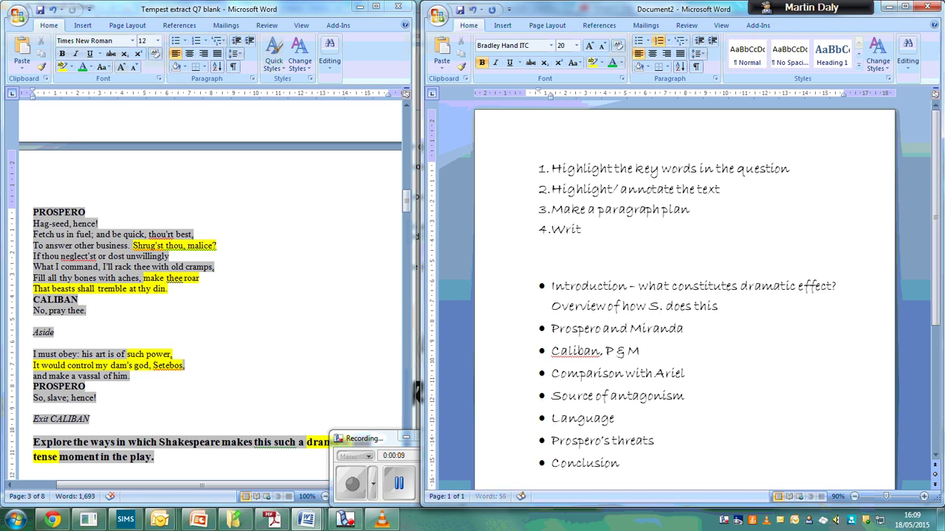
{"action": "type", "text": "e the essay!"}
- Begin the introduction below the bullet list with "Dramatic tension engages the attention of an audience by evoking feelings of anxiety or apprehension"
{"action": "scroll", "coordinate": [648, 255], "scroll_direction": "down", "scroll_amount": 5}
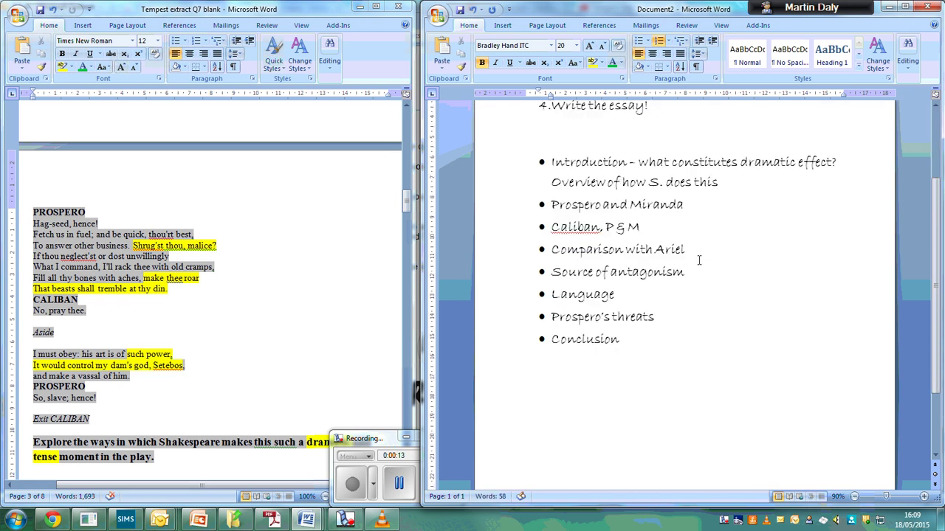
{"action": "left_click", "coordinate": [646, 332]}
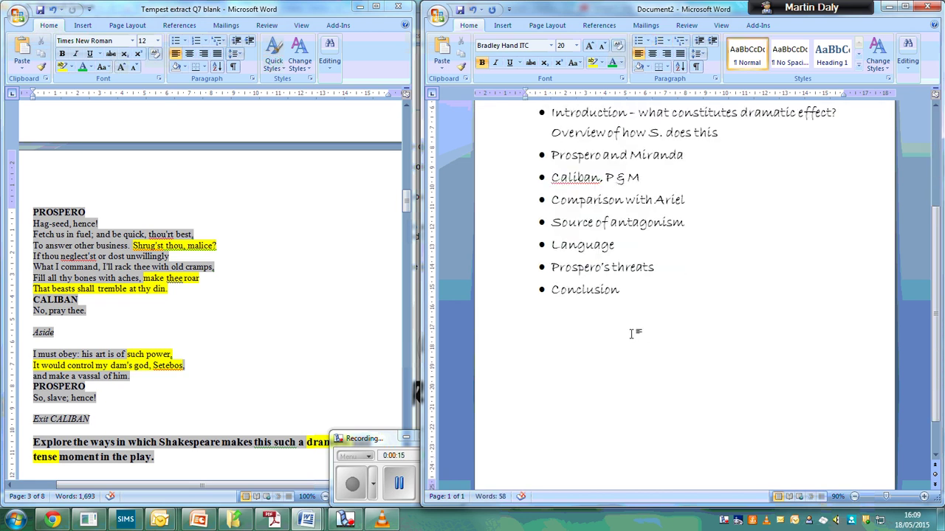
{"action": "type", "text": "Dramatic tension engages the a"}
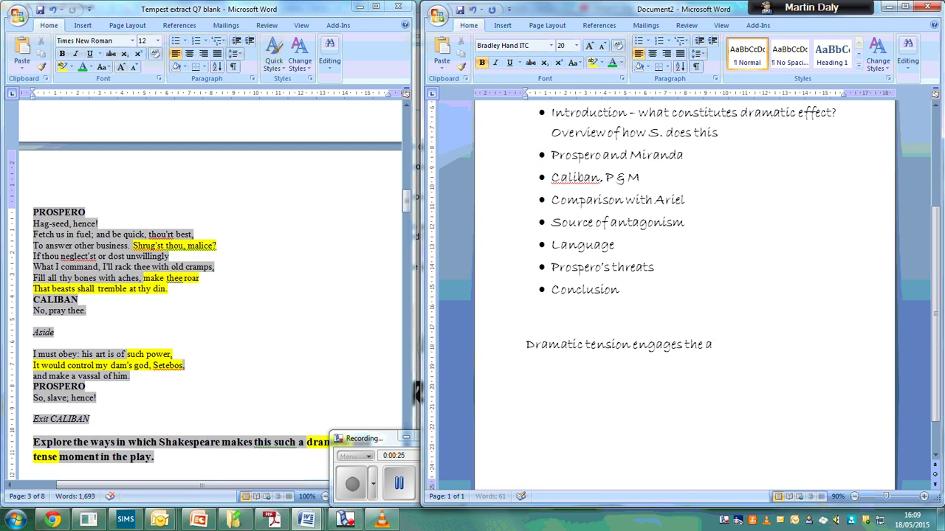
{"action": "type", "text": "ttention of an audience"}
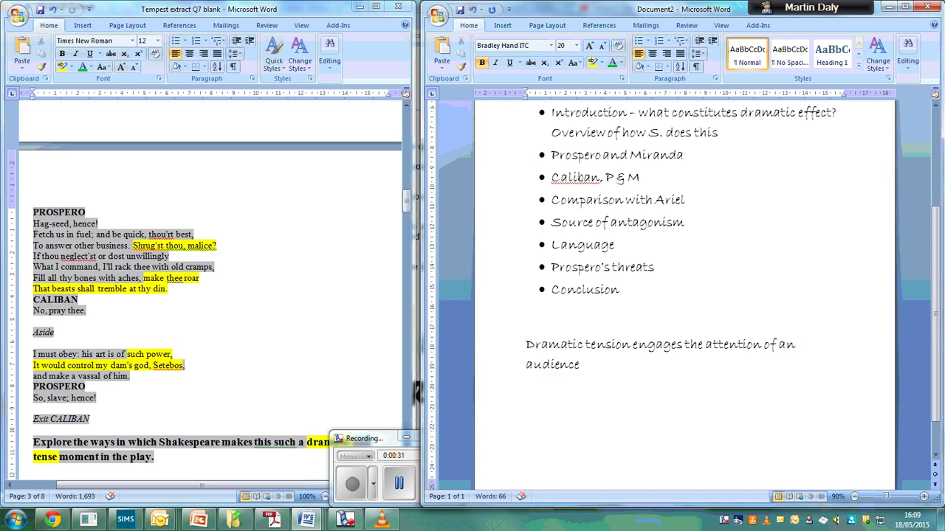
{"action": "type", "text": " by evoking feeling"}
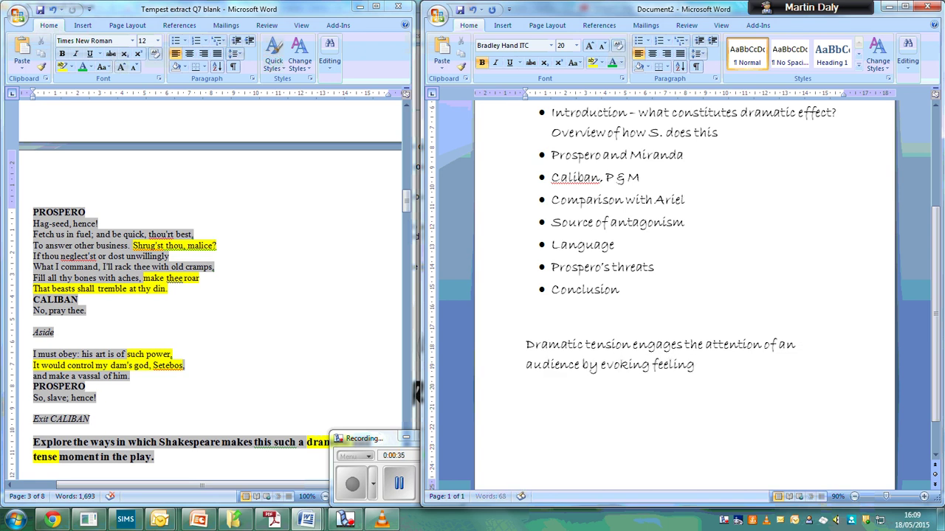
{"action": "type", "text": "s of anxiety "}
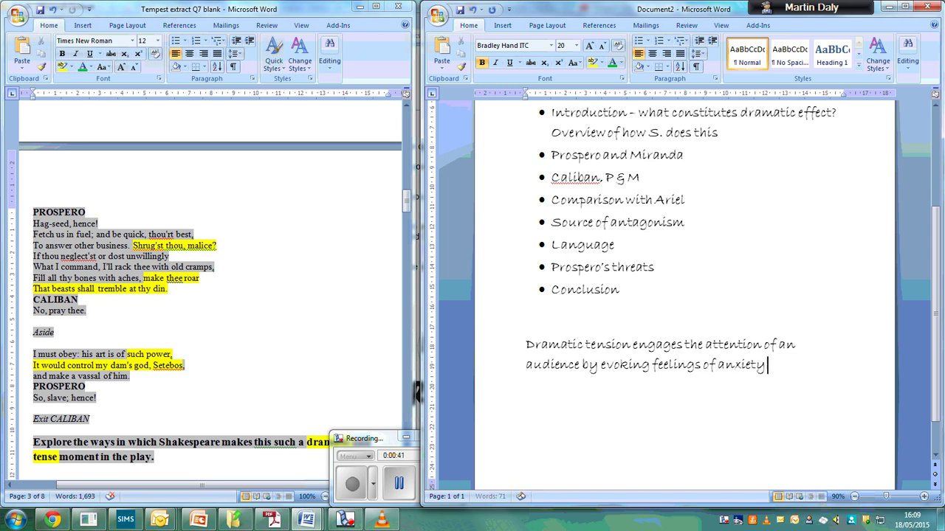
{"action": "type", "text": "or appreh"}
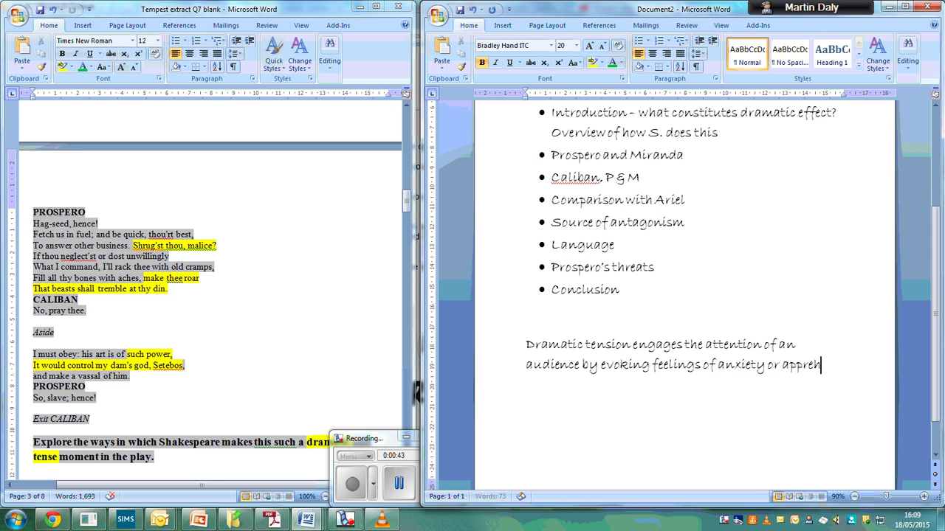
{"action": "type", "text": "ension"}
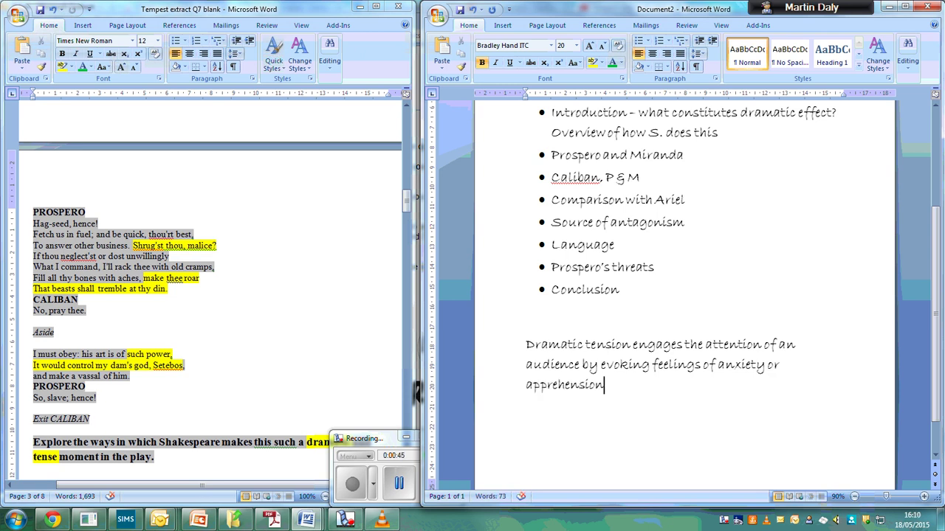
- Continue the sentence with ", resulting from the creation os an uncertain, undecided or mysterious situation." and begin the next with "In this"
{"action": "type", "text": ", resulting from"}
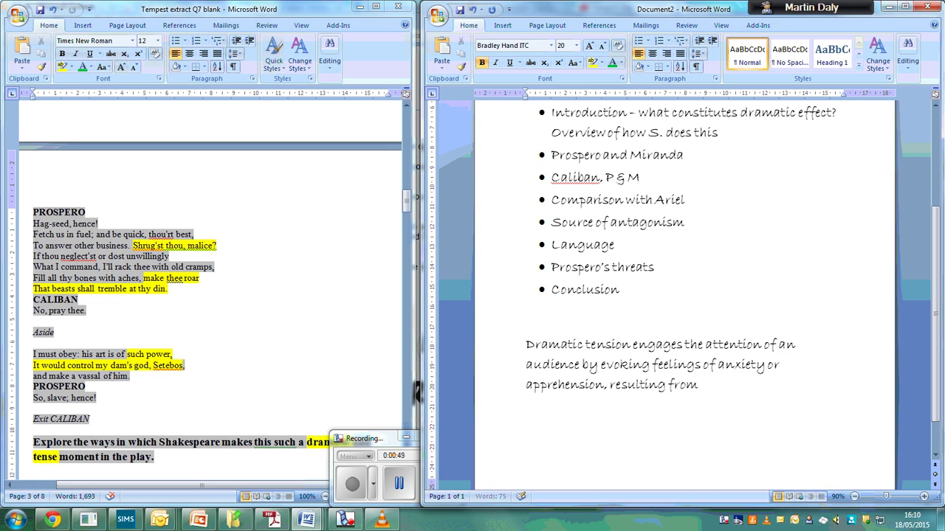
{"action": "type", "text": " the creation o"}
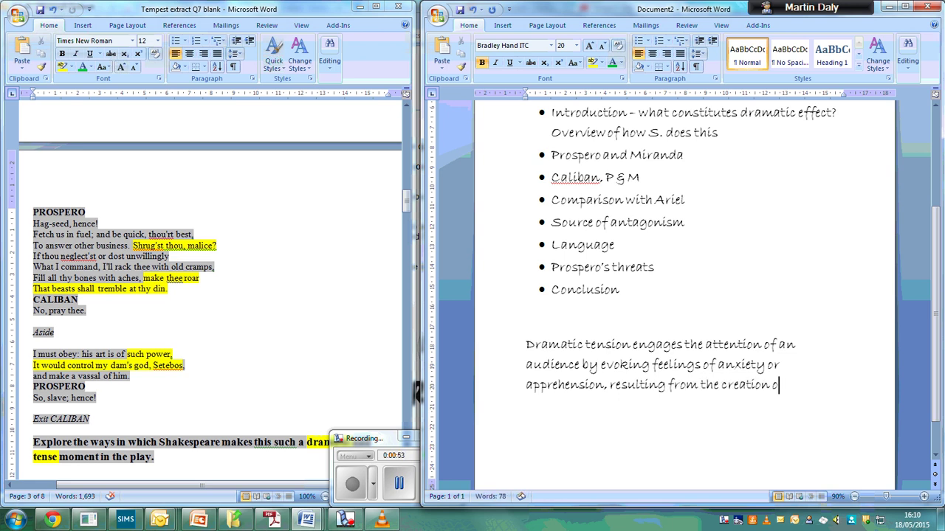
{"action": "type", "text": "s an"}
{"action": "type", "text": " uncertain."}
{"action": "type", "text": " unde"}
{"action": "type", "text": "cided o"}
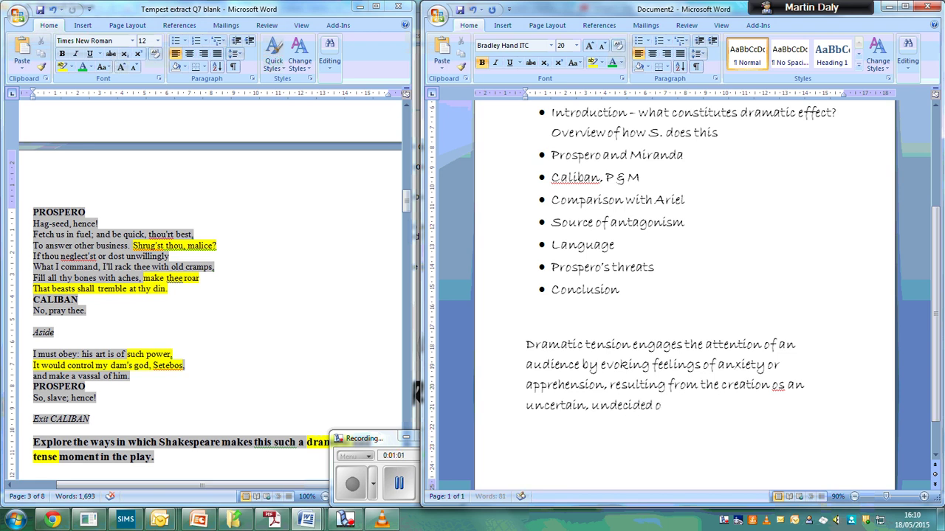
{"action": "type", "text": "r mysterious situa"}
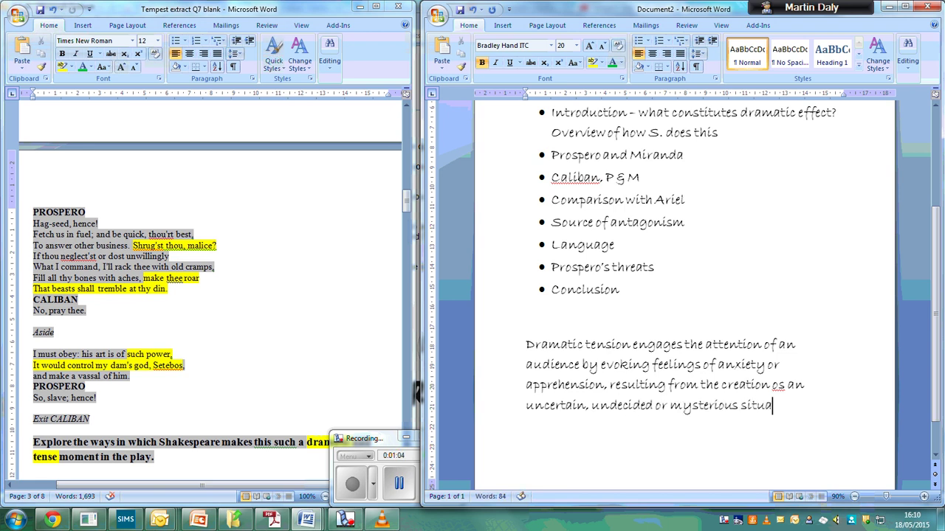
{"action": "type", "text": "tion. In this"}
- Continue the introduction with "extract, Shakespeare secures the attention of the audience by revealing a source of tension"
{"action": "type", "text": " extract"}
{"action": "type", "text": ", Shakesp"}
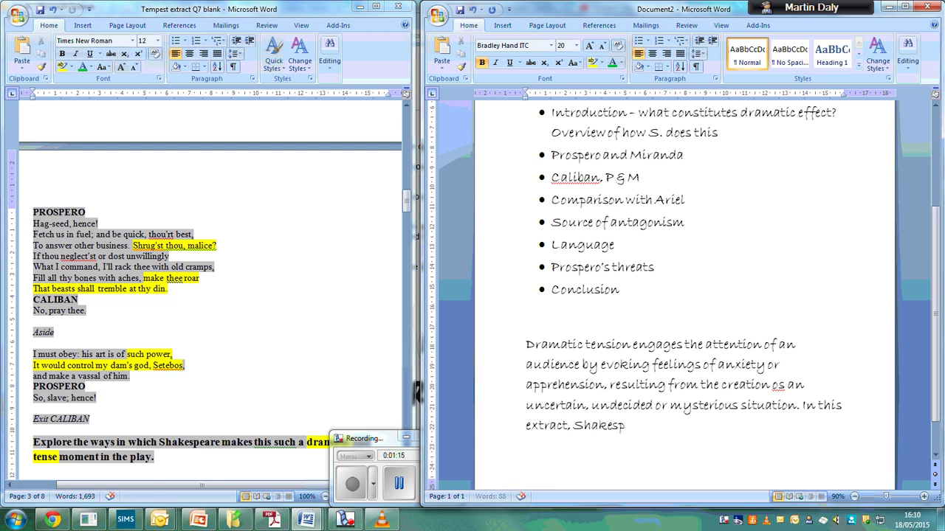
{"action": "type", "text": "eare"}
{"action": "type", "text": " sec"}
{"action": "type", "text": "ures"}
{"action": "type", "text": "th"}
{"action": "type", "text": "e attention of the au"}
{"action": "type", "text": "dience"}
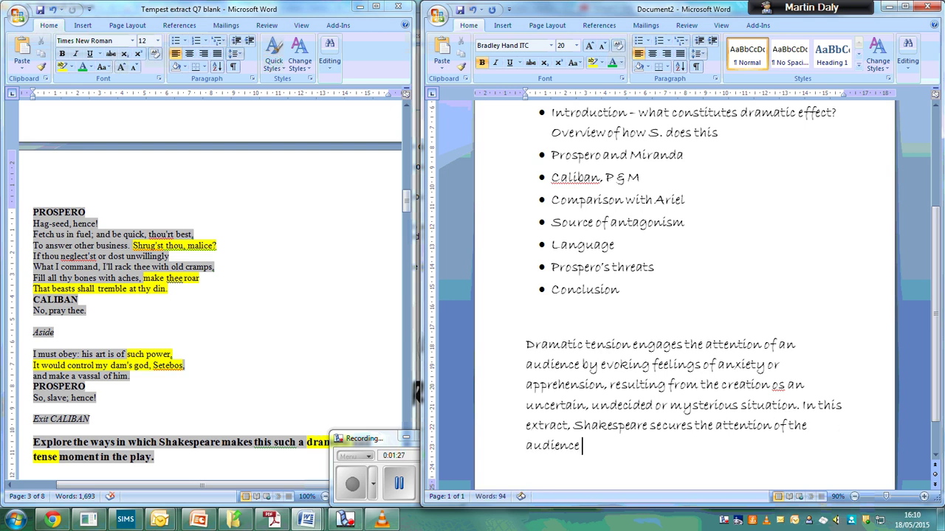
{"action": "type", "text": " by reveal"}
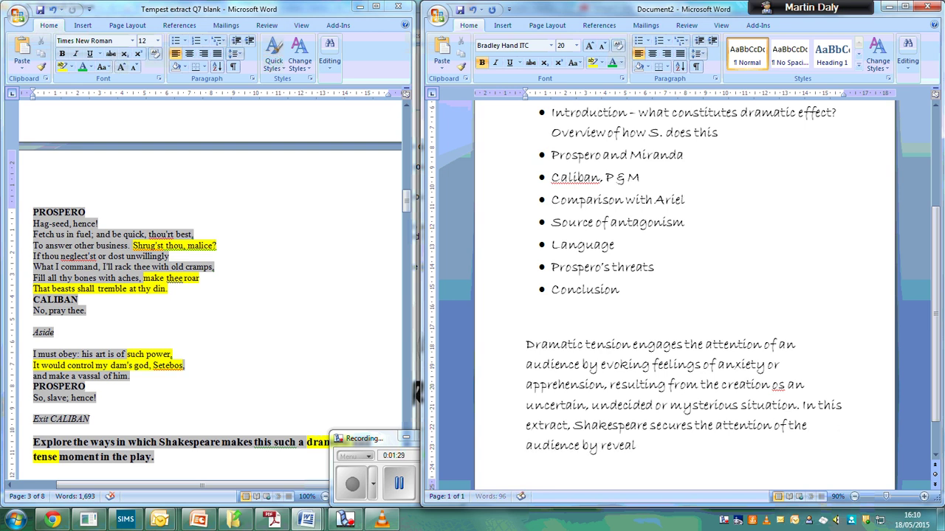
{"action": "type", "text": "ing a source of tension"}
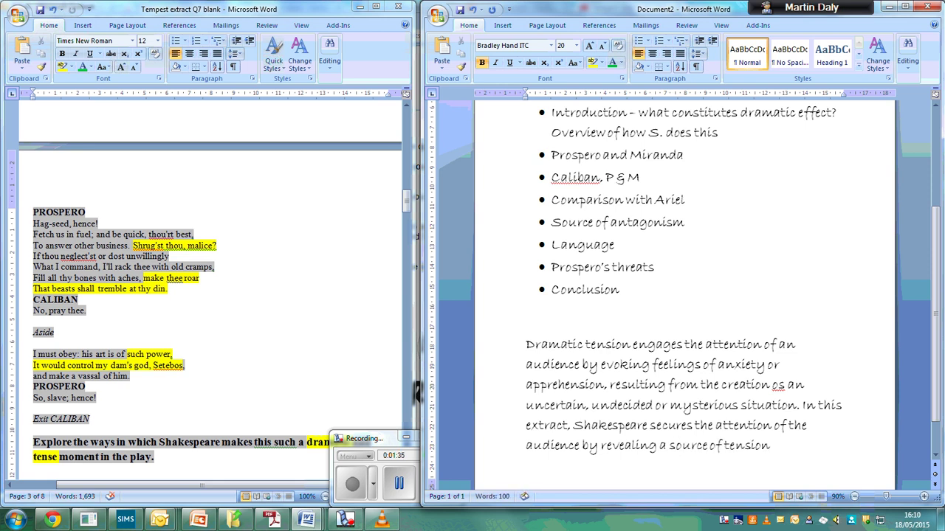
- End the introduction with "in the relationships between the characters and a certain ambiguity behing Prospero's motives."
{"action": "type", "text": " in the rel"}
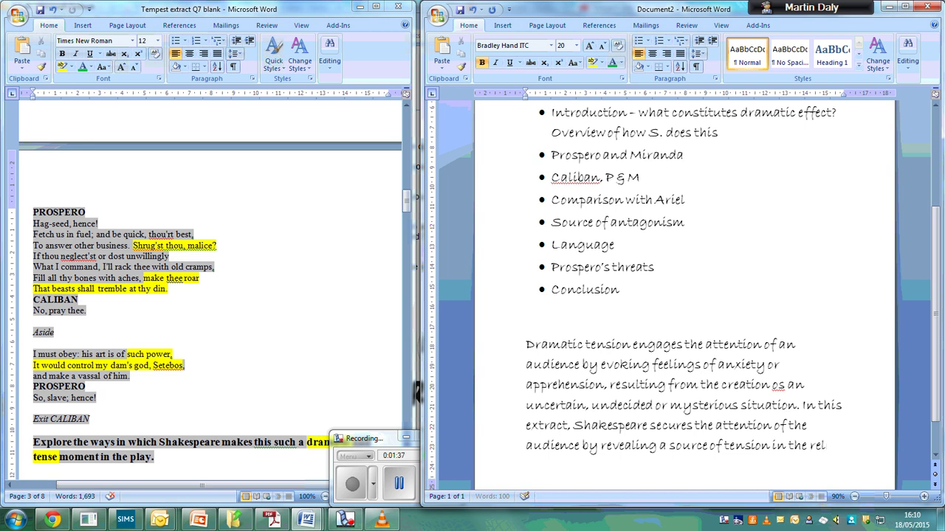
{"action": "type", "text": "ationships between"}
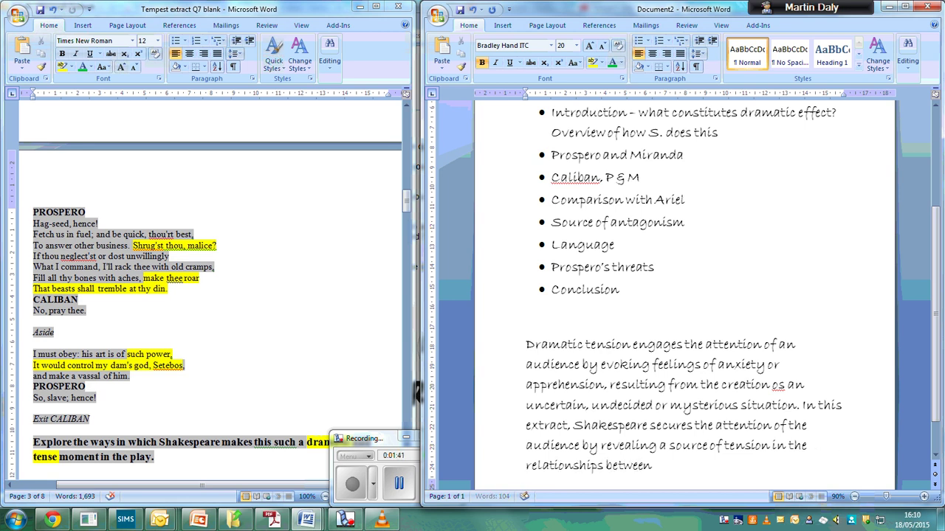
{"action": "type", "text": " the cha"}
{"action": "type", "text": "racters and a certain ambigu"}
{"action": "type", "text": "ity b"}
{"action": "type", "text": "ehing Pro"}
{"action": "type", "text": "spero"}
{"action": "type", "text": "'s"}
{"action": "type", "text": " motives"}
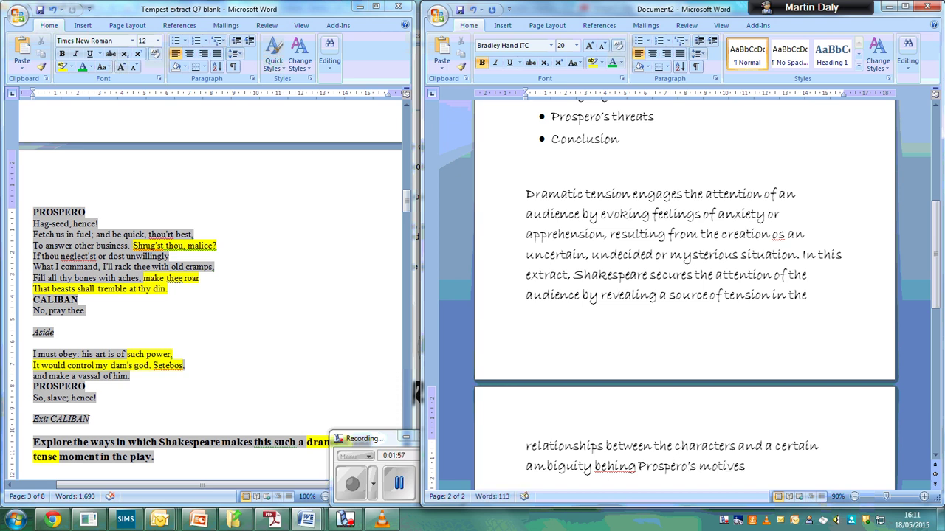
{"action": "type", "text": "."}
- Start a new paragraph after the introduction with "Predominantly, tension in this ecxtarct arises from Shakespears's development of the relationship"
{"action": "key", "text": "Return"}
{"action": "scroll", "coordinate": [633, 320], "scroll_direction": "up", "scroll_amount": 6}
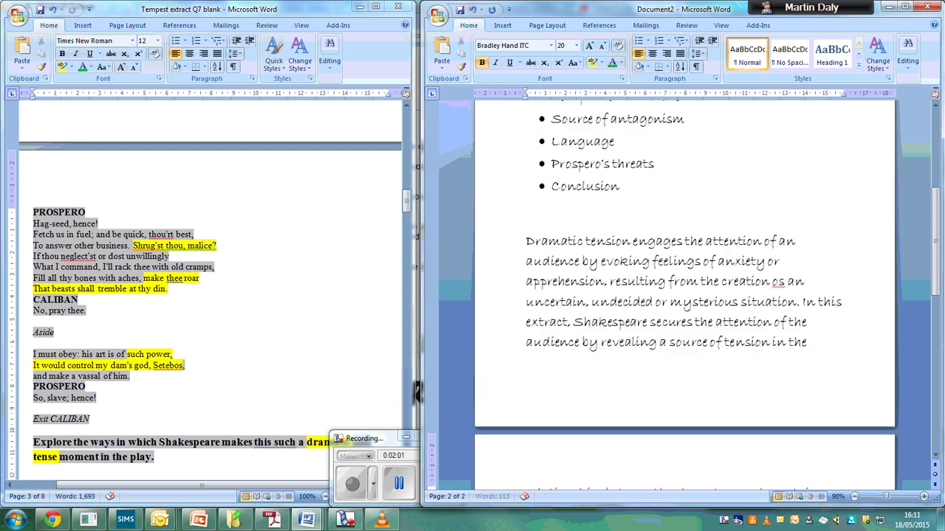
{"action": "scroll", "coordinate": [623, 286], "scroll_direction": "down", "scroll_amount": 9}
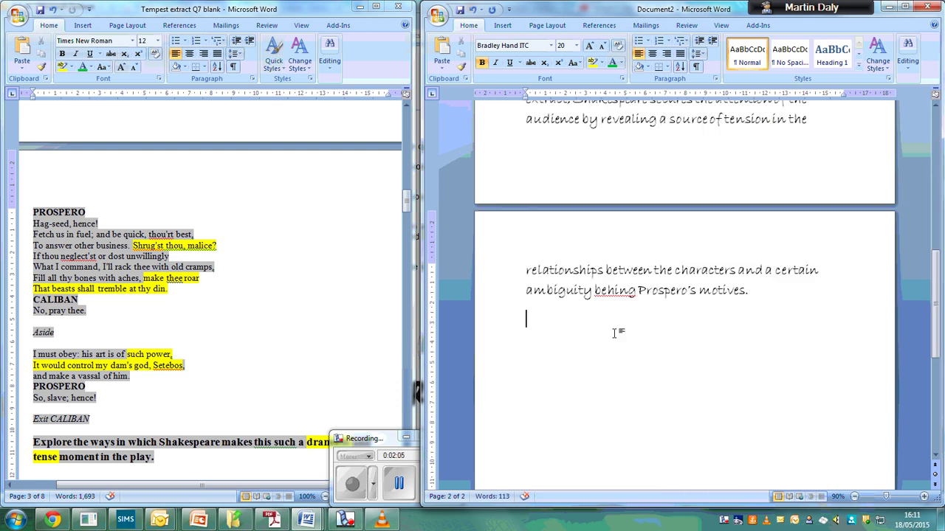
{"action": "type", "text": "Predominantly"}
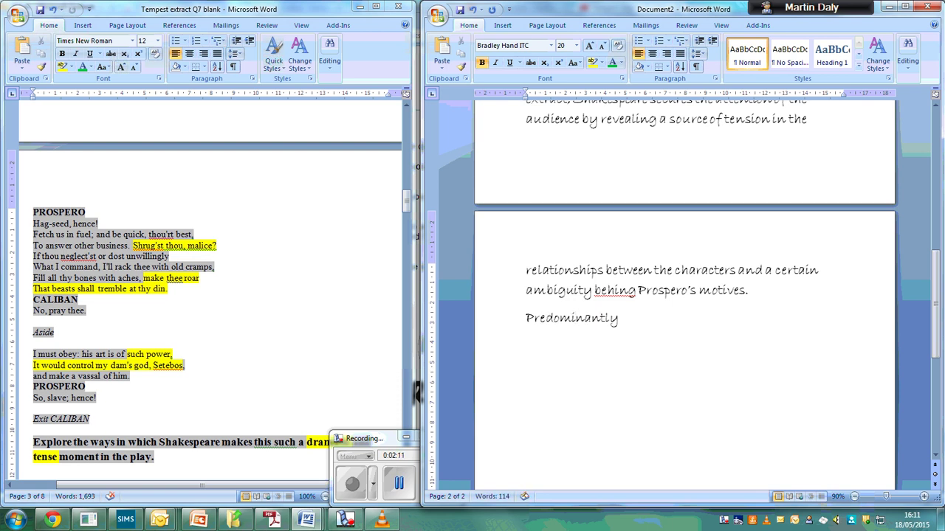
{"action": "type", "text": ", tension in this ecxtarct arises "}
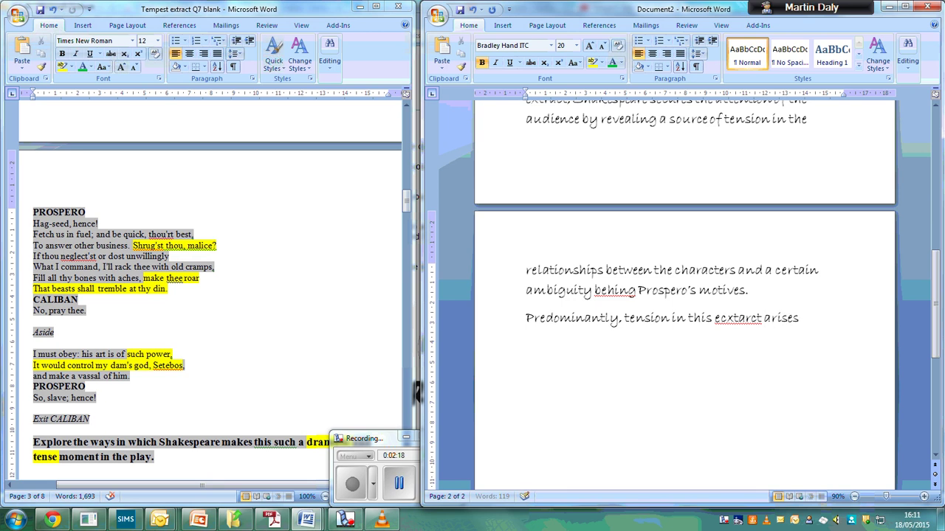
{"action": "type", "text": "from Shake"}
{"action": "type", "text": "spe"}
{"action": "type", "text": "ars's d"}
{"action": "type", "text": "evelopment of the re"}
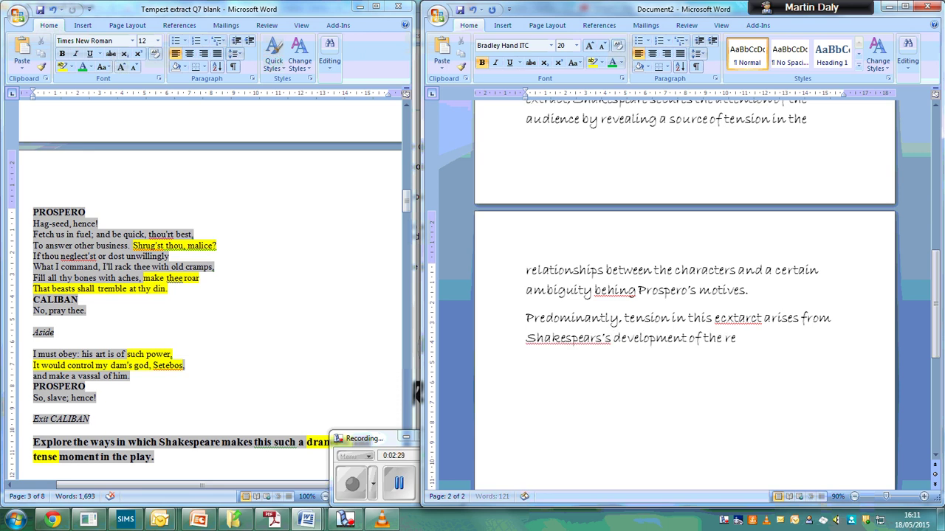
{"action": "type", "text": "lationship"}
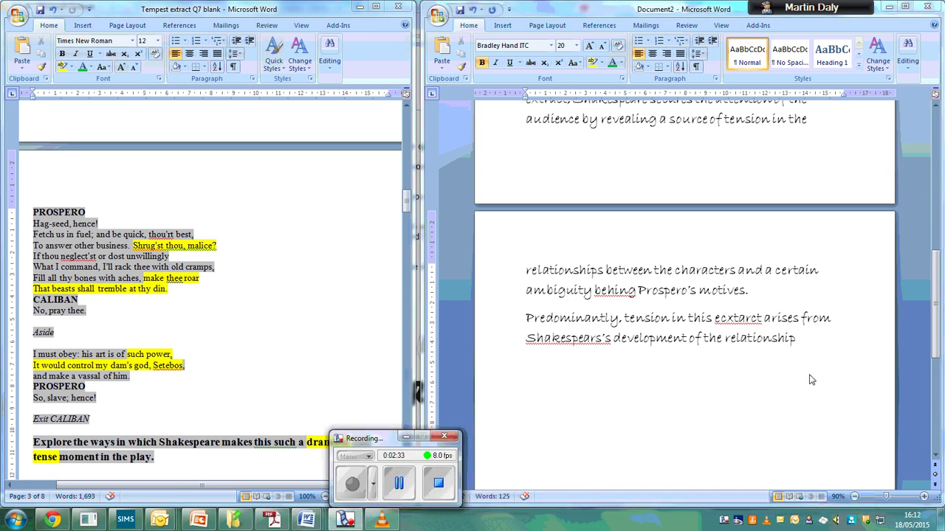
- Complete the paragraph's first sentence with "between the characters of Prospero, Miranda and Caliban."
{"action": "type", "text": " between the"}
{"action": "type", "text": " character"}
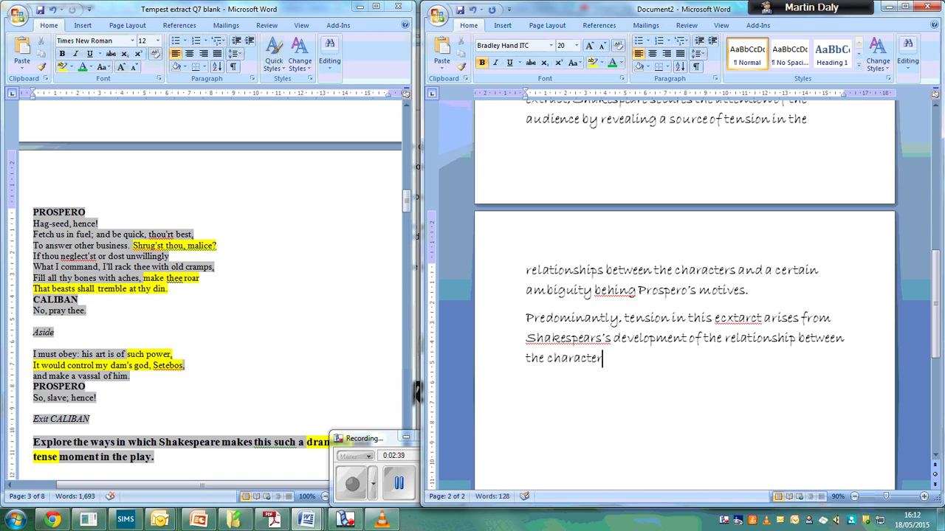
{"action": "type", "text": "s of Prospero"}
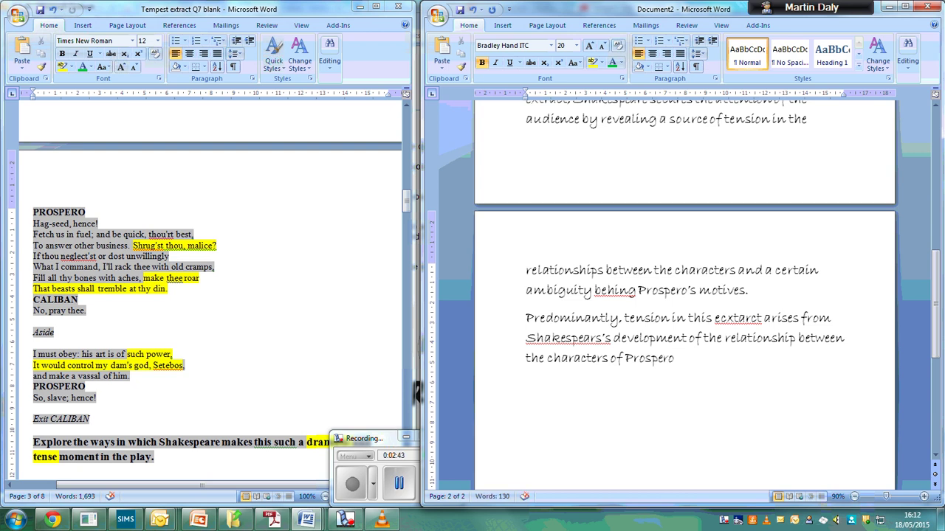
{"action": "type", "text": ", Miranda and Caliban"}
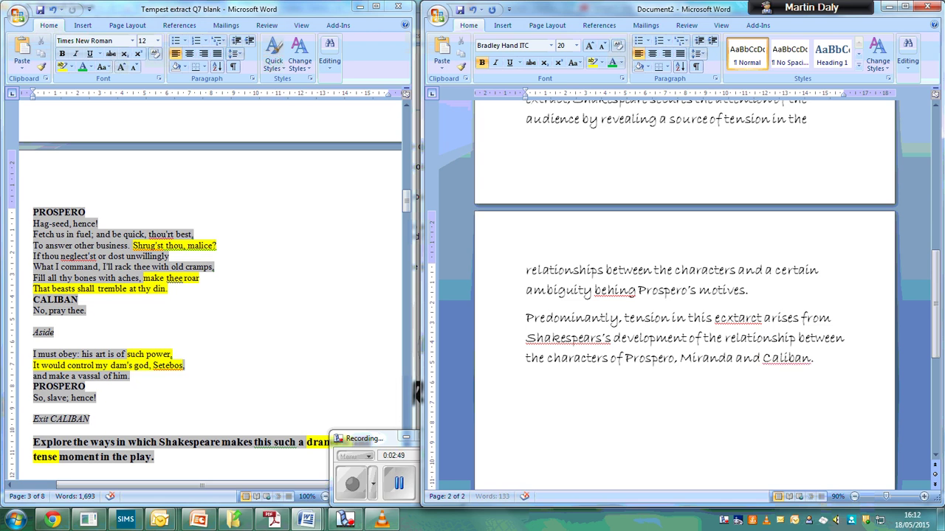
- Add the sentence "Prospero's busk treatment of Miranda continues at the start of this extract" to the second paragraph
{"action": "type", "text": ". Pr"}
{"action": "type", "text": "osper"}
{"action": "type", "text": "o's br"}
{"action": "key", "text": "BackSpace"}
{"action": "type", "text": "usk treatment of Miranda"}
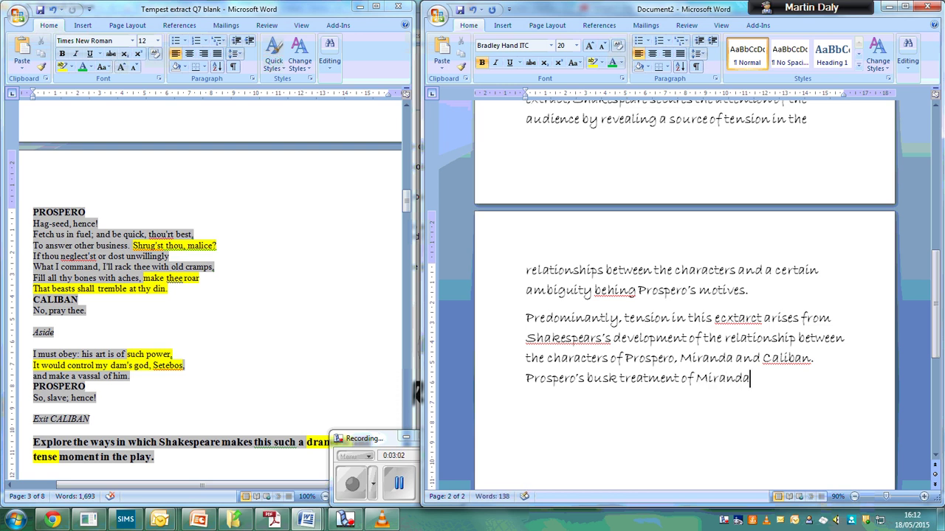
{"action": "type", "text": " continues at the a"}
{"action": "key", "text": "BackSpace"}
{"action": "type", "text": "start of this extract"}
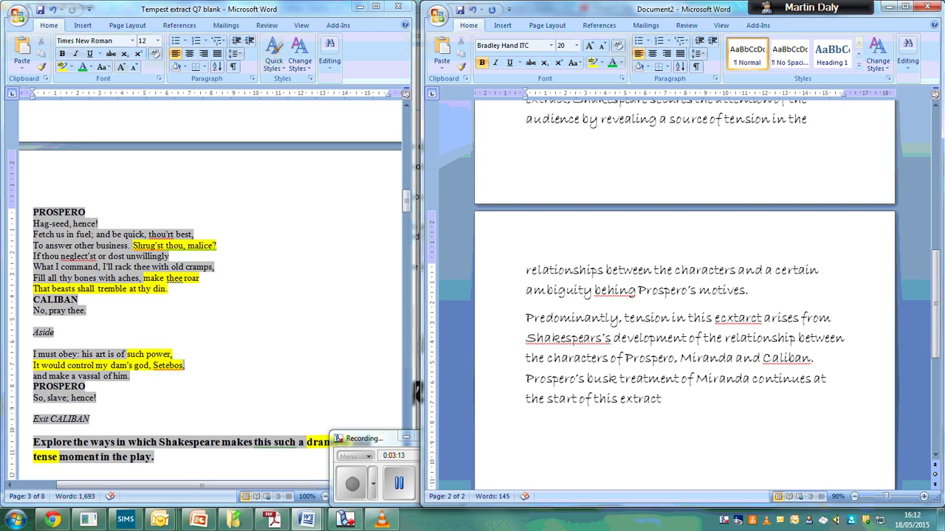
- Close the sentence with a full stop and begin another with "Having just awoken from Propero's enchantment, Miranda complains of the"
{"action": "type", "text": ". Having just"}
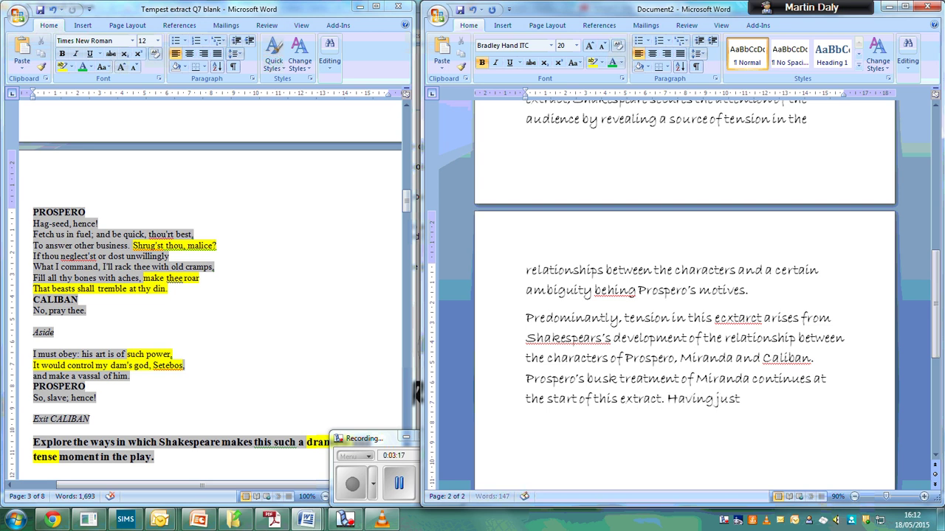
{"action": "type", "text": " aw"}
{"action": "type", "text": "oken from "}
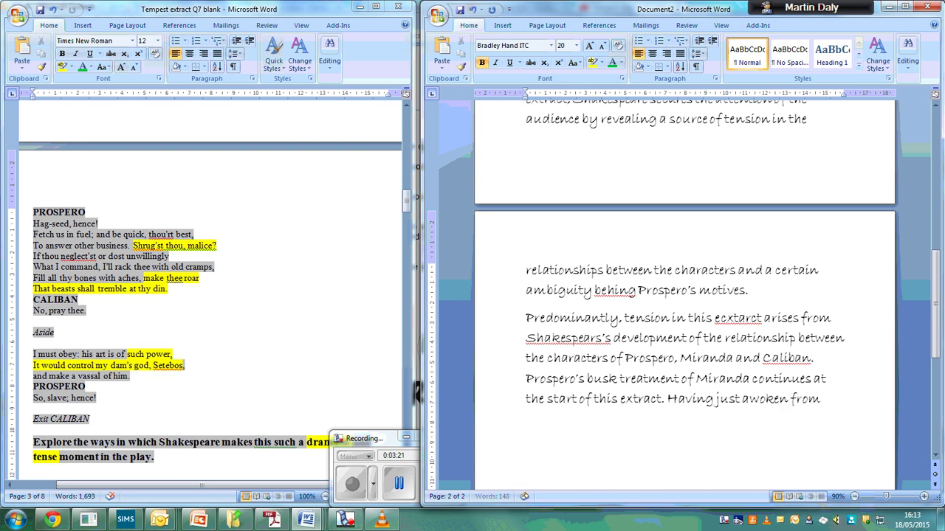
{"action": "type", "text": "P"}
{"action": "type", "text": "roper"}
{"action": "type", "text": "o's "}
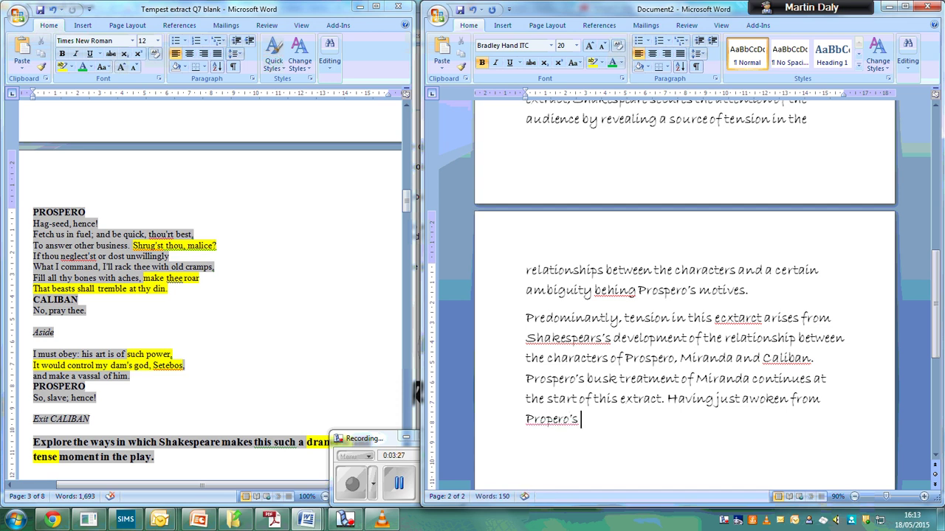
{"action": "type", "text": "enchantment, Miranda comp"}
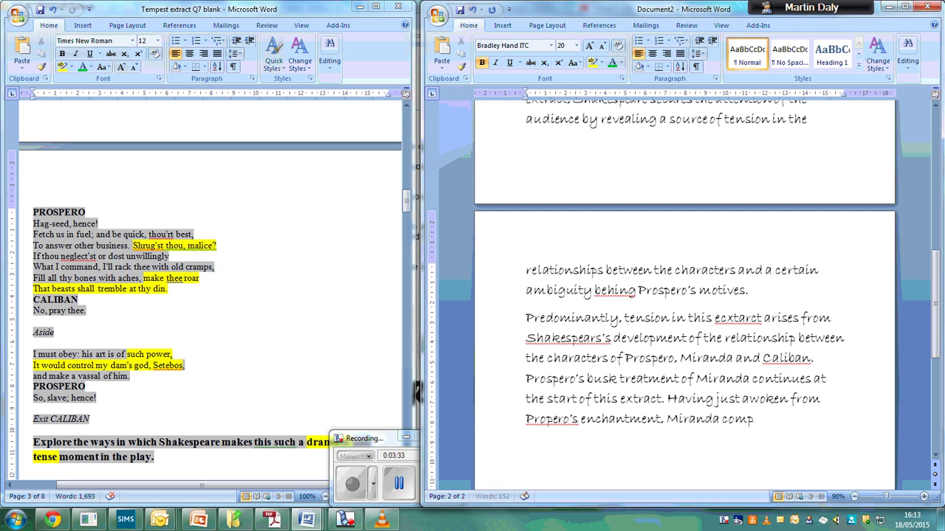
{"action": "type", "text": "lains of the "}
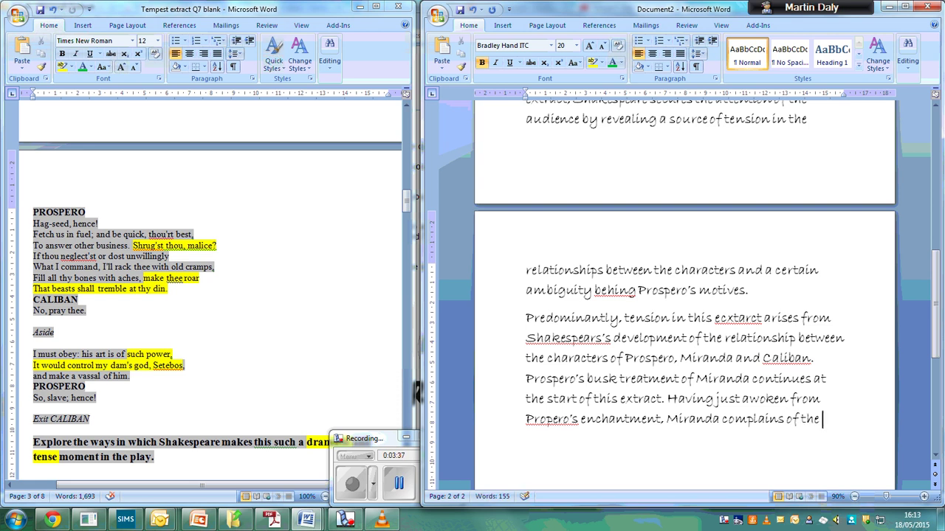
- Continue the sentence with the quoted words ", “heaviness,” she feels at the, “strangeness,”", consulting the start of the extract for the quotation
{"action": "type", "text": ", “heaviness,”she "}
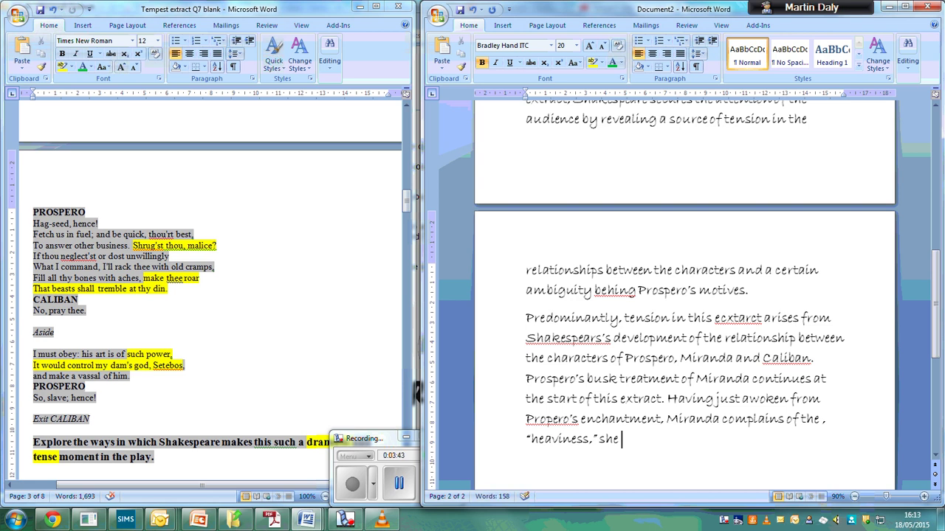
{"action": "type", "text": "feels at the."}
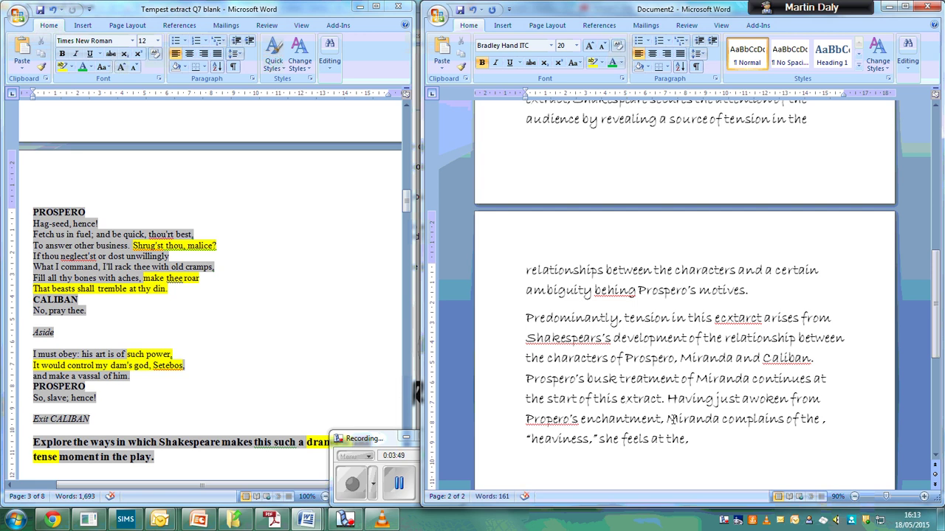
{"action": "type", "text": " \""}
{"action": "type", "text": "strangeness"}
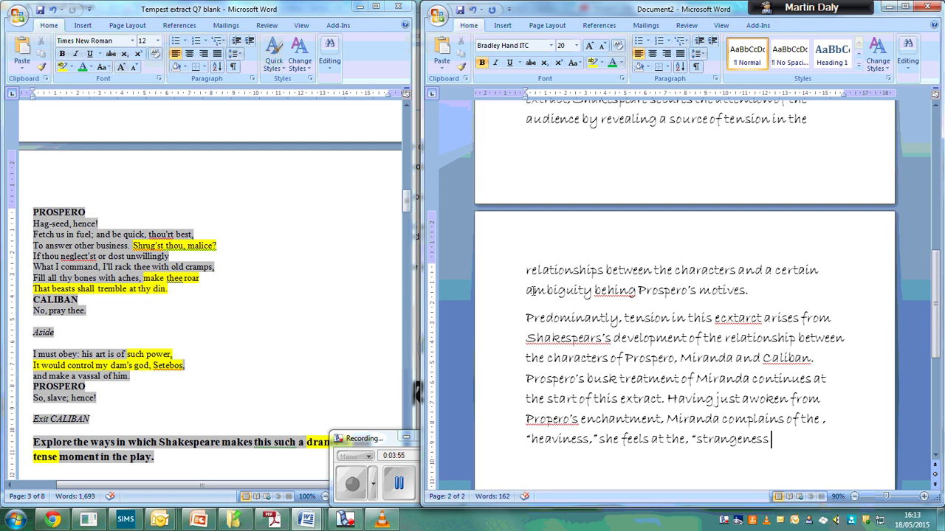
{"action": "left_click_drag", "start_coordinate": [406, 210], "coordinate": [412, 124]}
{"action": "left_click", "coordinate": [791, 437]}
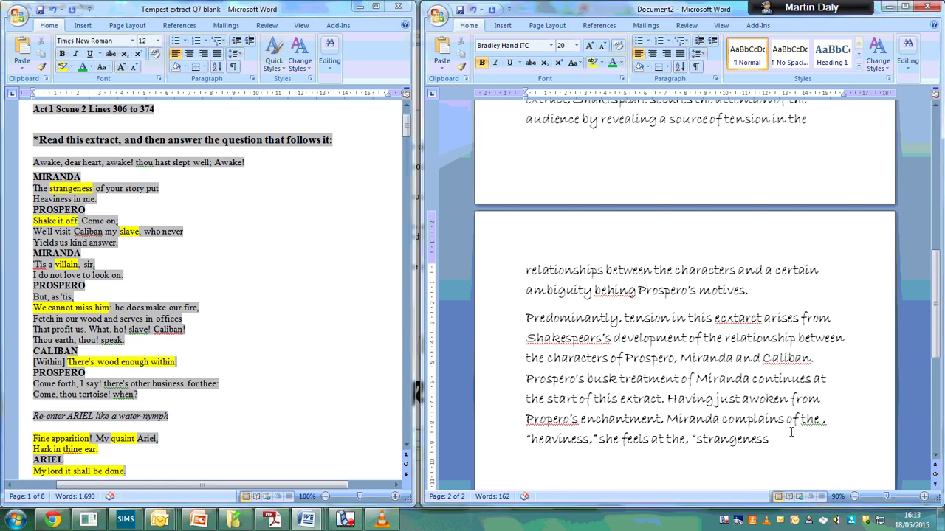
{"action": "type", "text": ",\""}
- Complete the sentence with "of the former's revelation of their family's past and how they came to be on the island."
{"action": "type", "text": " of the form"}
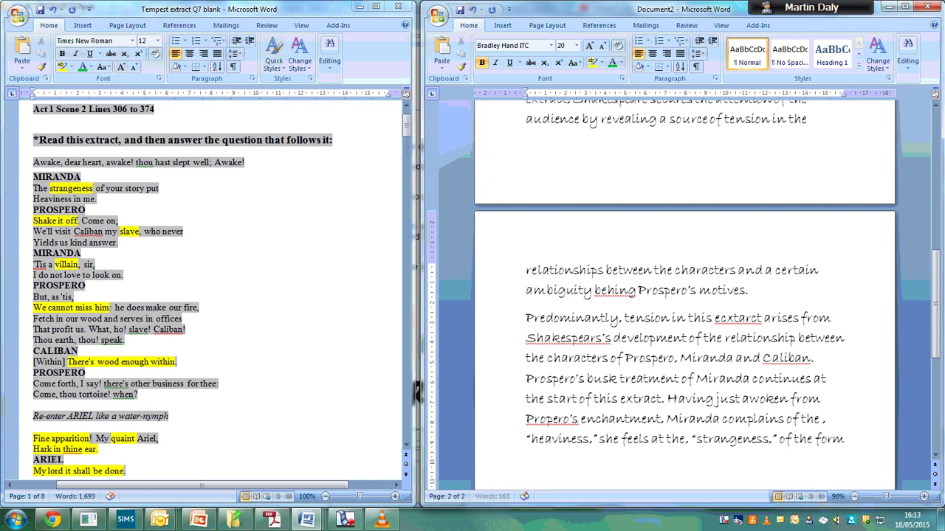
{"action": "type", "text": "er's revelation of"}
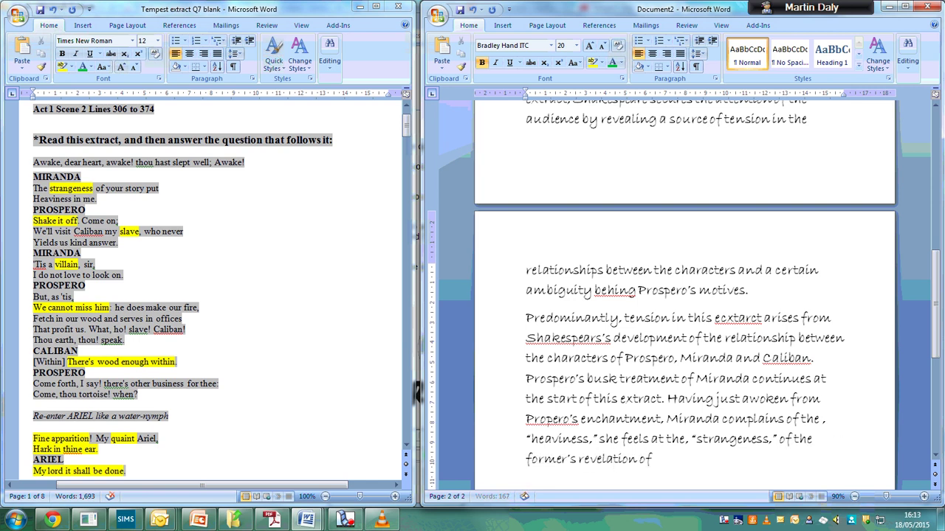
{"action": "type", "text": " their family's past"}
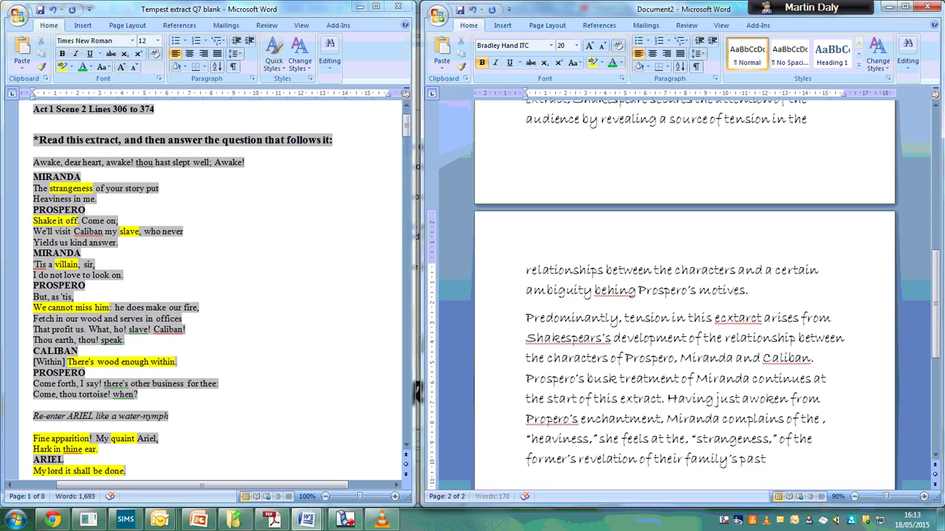
{"action": "type", "text": " and how they ca"}
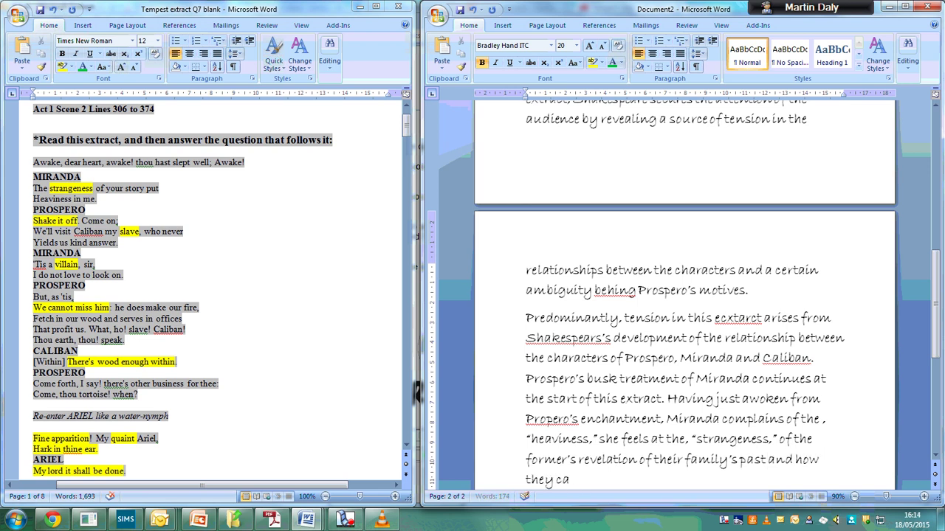
{"action": "type", "text": "me to be on the island."}
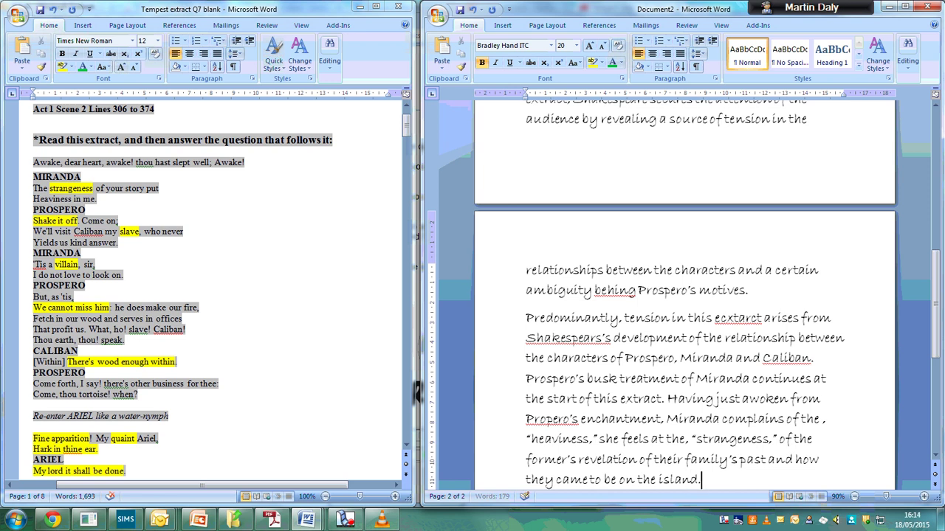
- Add "Miranda is told bluntly to, “Shake it off,”" to the second paragraph
{"action": "type", "text": " Miranda is tol"}
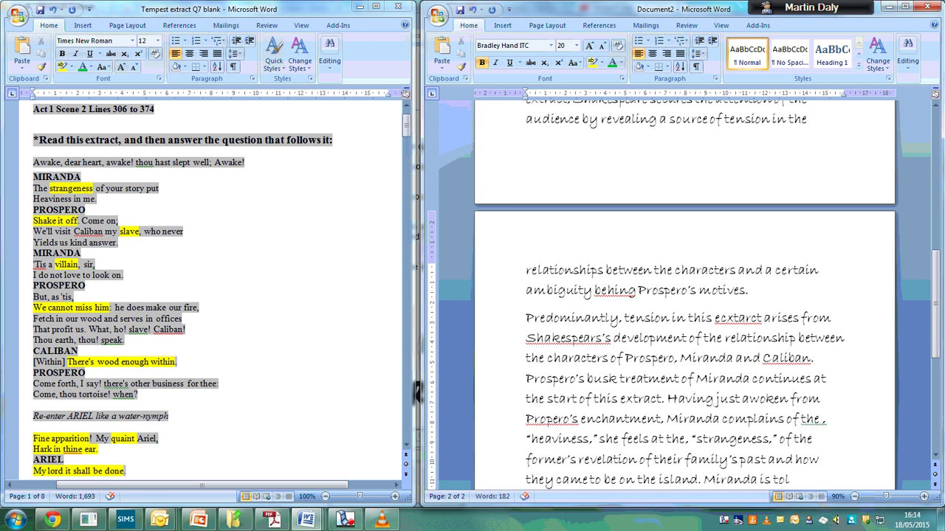
{"action": "type", "text": "d"}
{"action": "type", "text": " blun"}
{"action": "type", "text": "tly"}
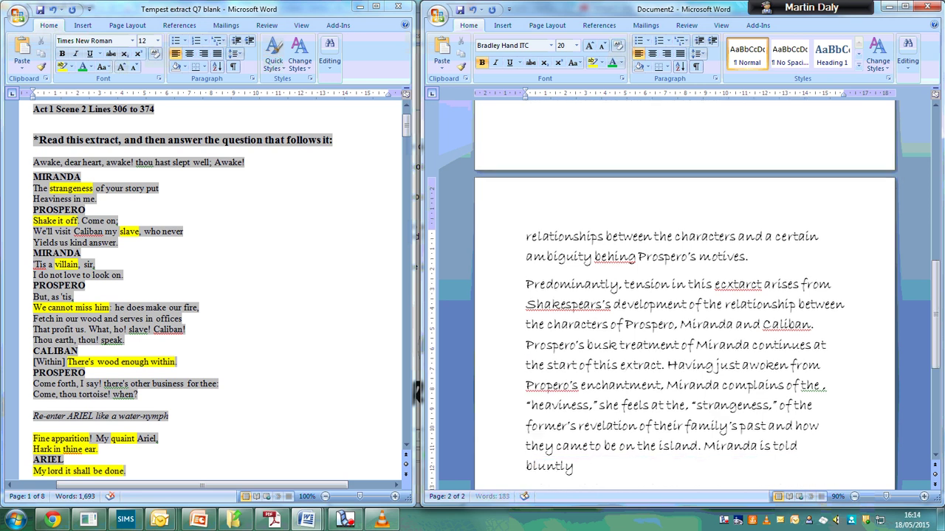
{"action": "type", "text": " to, “Sha"}
{"action": "key", "text": "BackSpace"}
{"action": "key", "text": "BackSpace"}
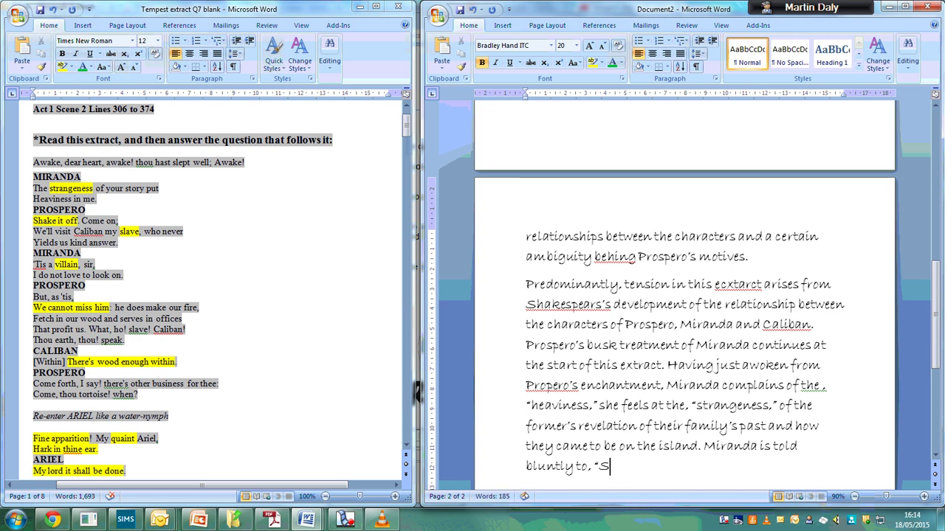
{"action": "type", "text": "hake"}
{"action": "type", "text": " it off"}
{"action": "type", "text": ",\""}
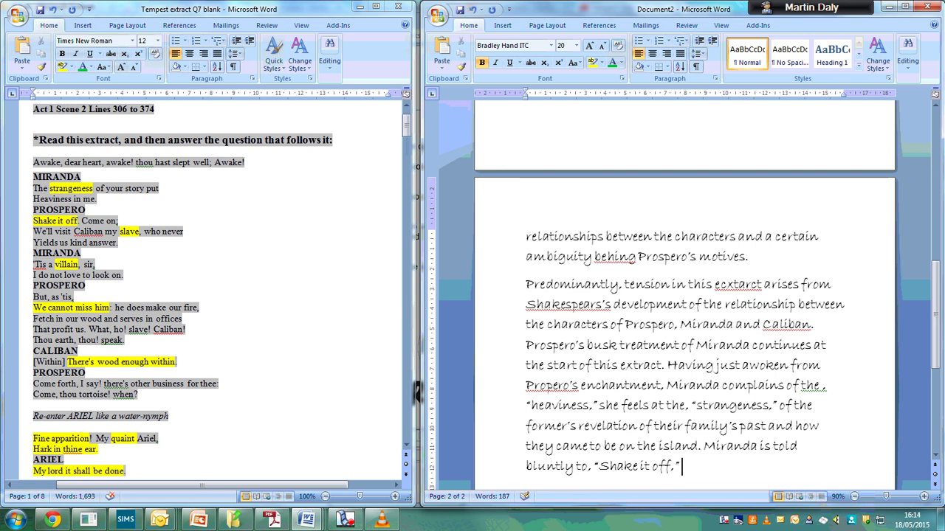
- Follow the quotation with "From this use of imperative, it appears that Ptrospoero has not a second to lose"
{"action": "type", "text": " From this u"}
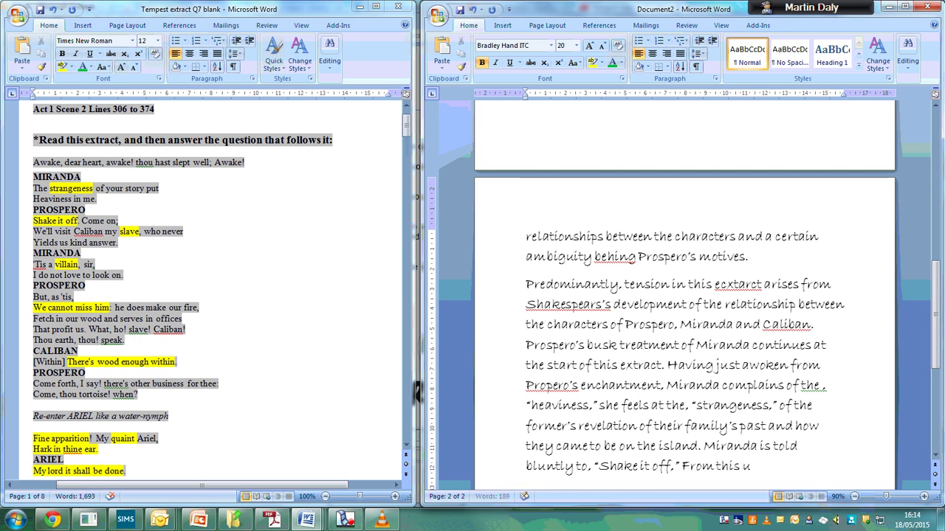
{"action": "type", "text": "se of imperative"}
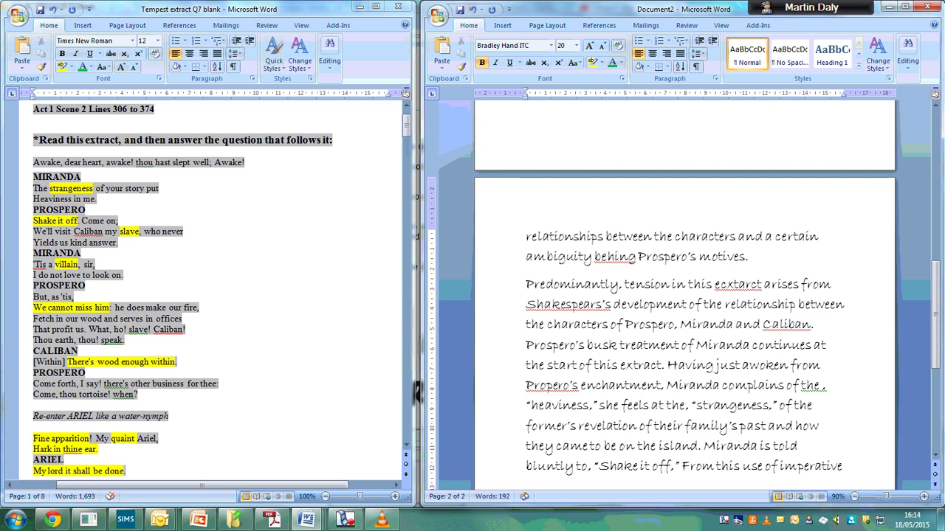
{"action": "type", "text": ", it app"}
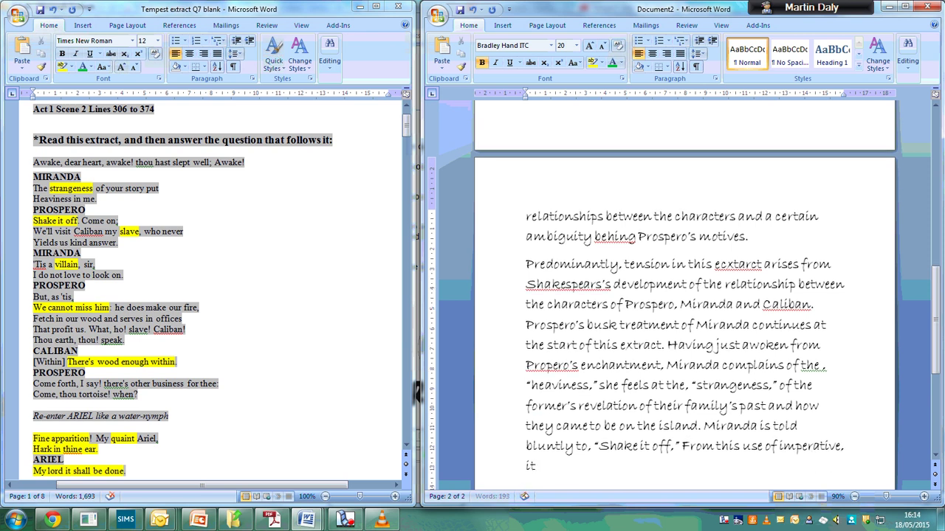
{"action": "type", "text": "ears that Ptros"}
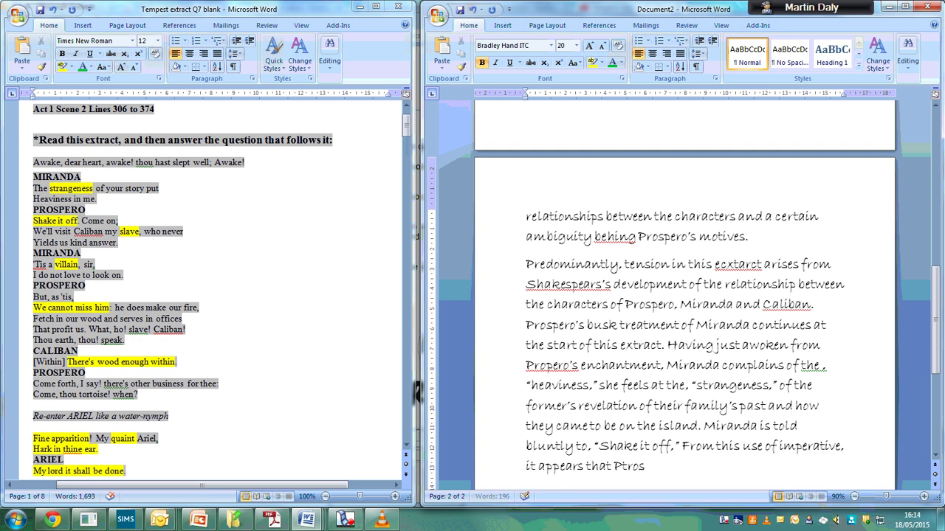
{"action": "type", "text": "poero"}
{"action": "type", "text": " has not a s"}
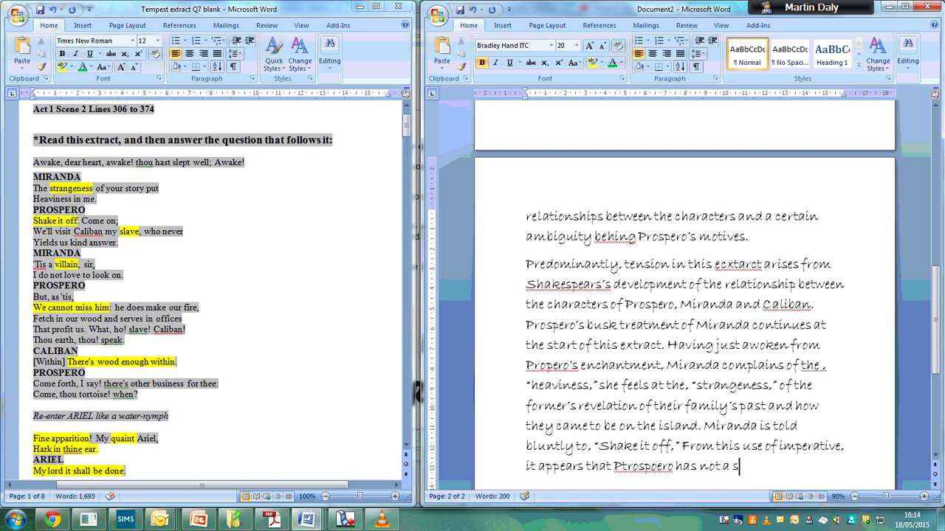
{"action": "type", "text": "econd to lo"}
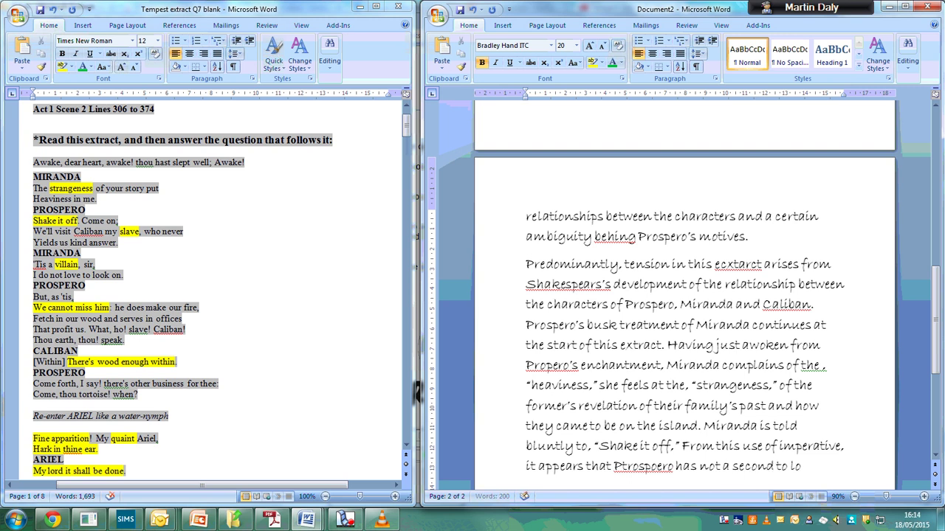
{"action": "type", "text": "se"}
- Continue the sentence with "in attending to his daughter's state of confusdion at this point"
{"action": "type", "text": " in atending"}
{"action": "type", "text": " to his"}
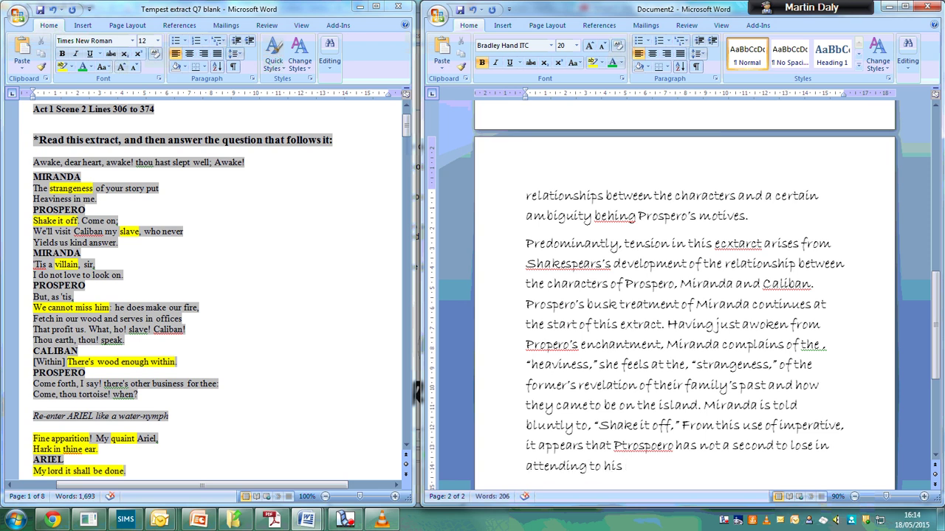
{"action": "type", "text": " daughter"}
{"action": "type", "text": "'s state of"}
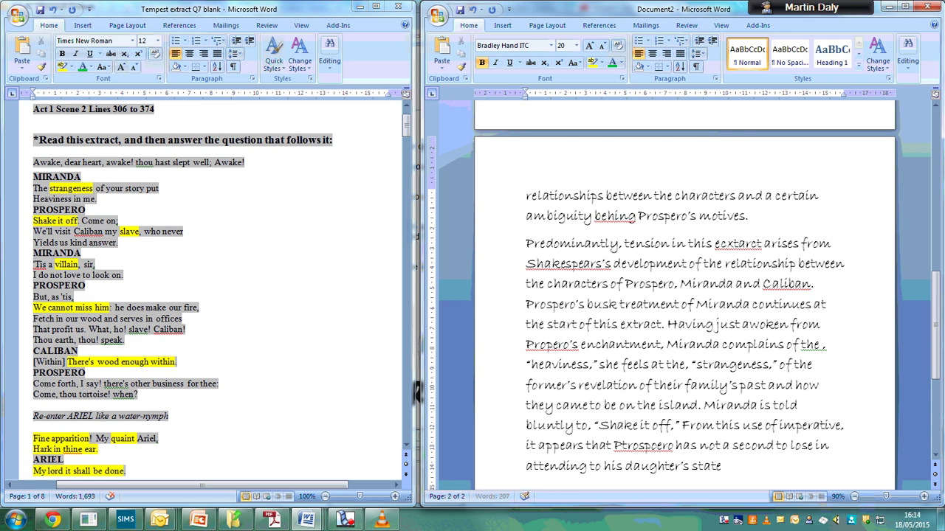
{"action": "type", "text": " confusdion at"}
{"action": "type", "text": " this point"}
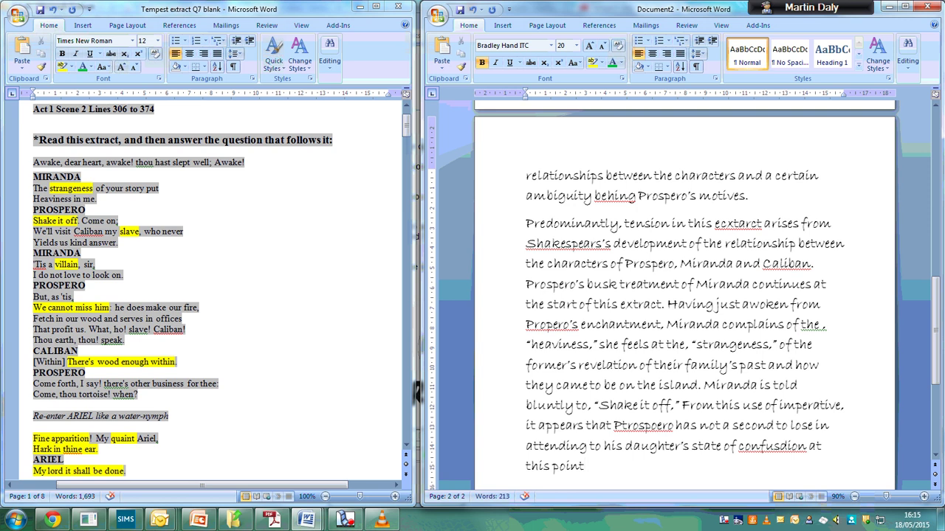
- End the second paragraph with ", creating a tension between immediate paternal care and the fulfilment of his plans."
{"action": "type", "text": ", creating a tension"}
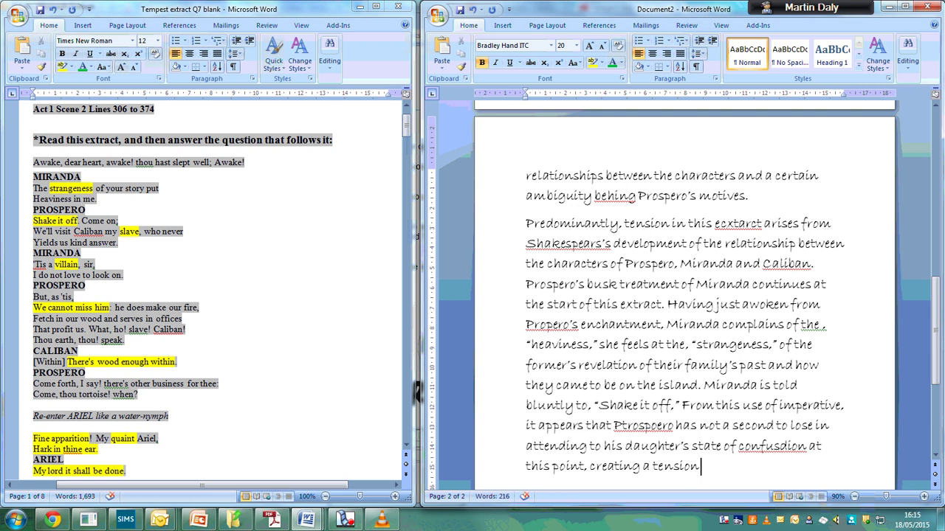
{"action": "type", "text": " between"}
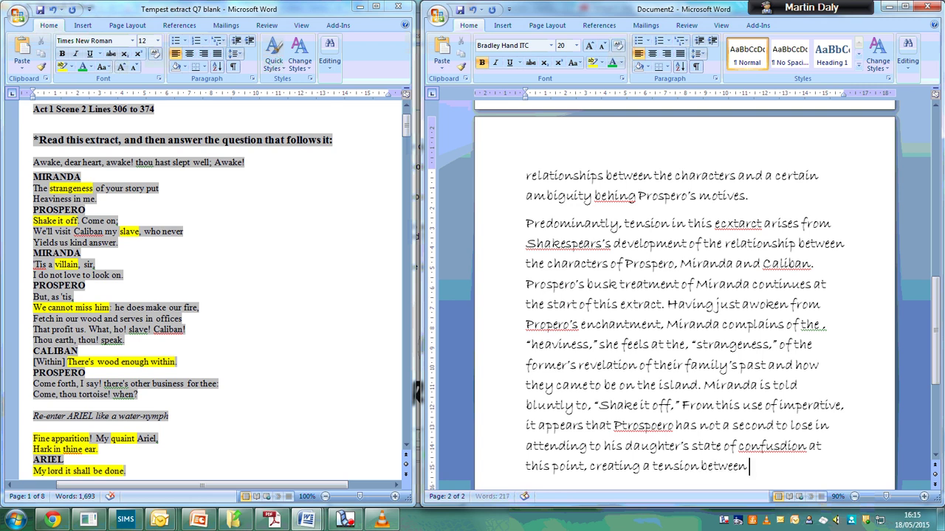
{"action": "type", "text": " immedi"}
{"action": "type", "text": "ate paterna"}
{"action": "type", "text": "l ca"}
{"action": "type", "text": "re and the"}
{"action": "type", "text": " fulfilme"}
{"action": "type", "text": "nt of his pla"}
{"action": "type", "text": "ns."}
- Following the paragraph plan, start a new paragraph with "The sense of tension between Prospero, Caliban and Miranda is an important element in the drama"
{"action": "key", "text": "Return"}
{"action": "scroll", "coordinate": [804, 404], "scroll_direction": "up", "scroll_amount": 4}
{"action": "scroll", "coordinate": [805, 404], "scroll_direction": "up", "scroll_amount": 6}
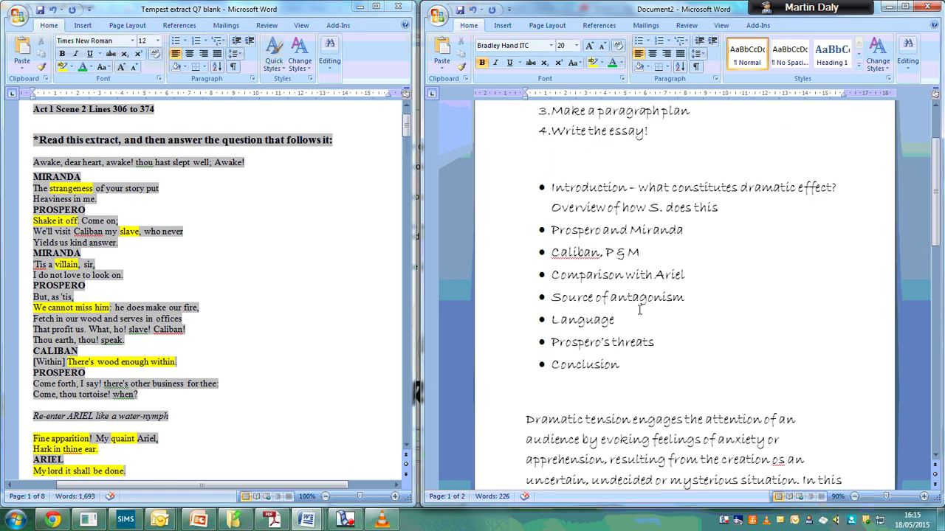
{"action": "scroll", "coordinate": [639, 310], "scroll_direction": "down", "scroll_amount": 13}
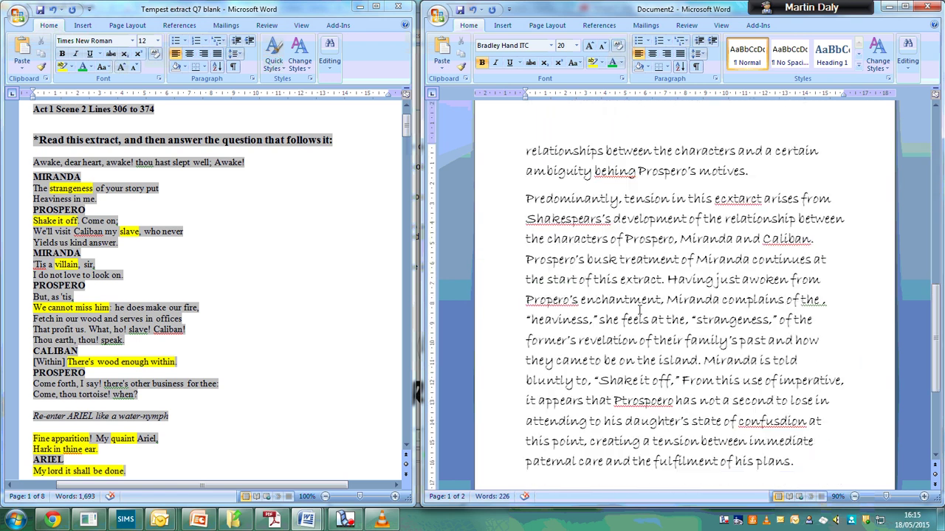
{"action": "scroll", "coordinate": [732, 309], "scroll_direction": "down", "scroll_amount": 1}
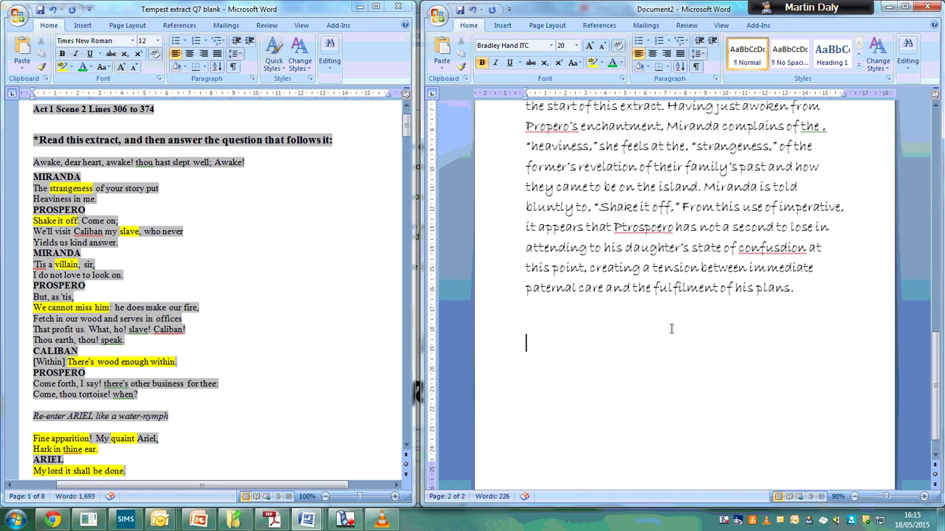
{"action": "key", "text": "Return"}
{"action": "type", "text": "The sense of tension between"}
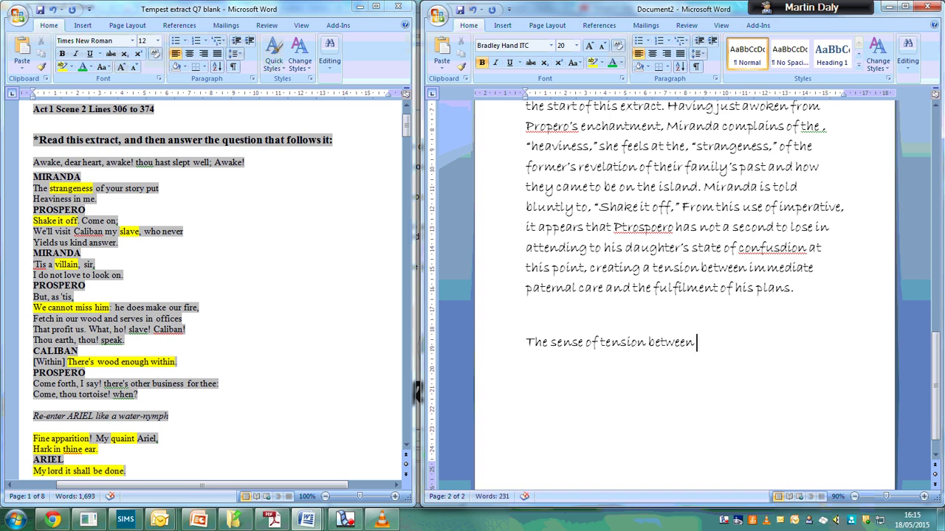
{"action": "type", "text": "Prospero, Caliban and Miranda is a"}
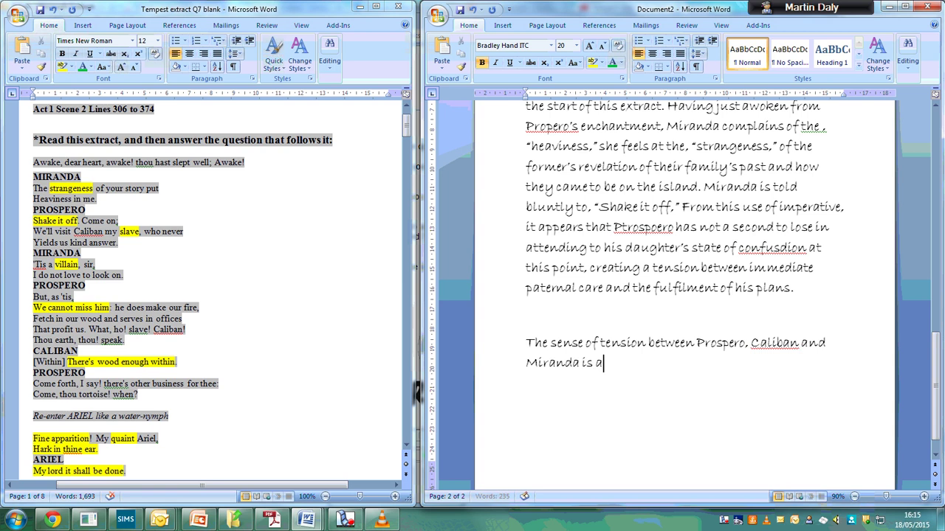
{"action": "type", "text": "n important element i"}
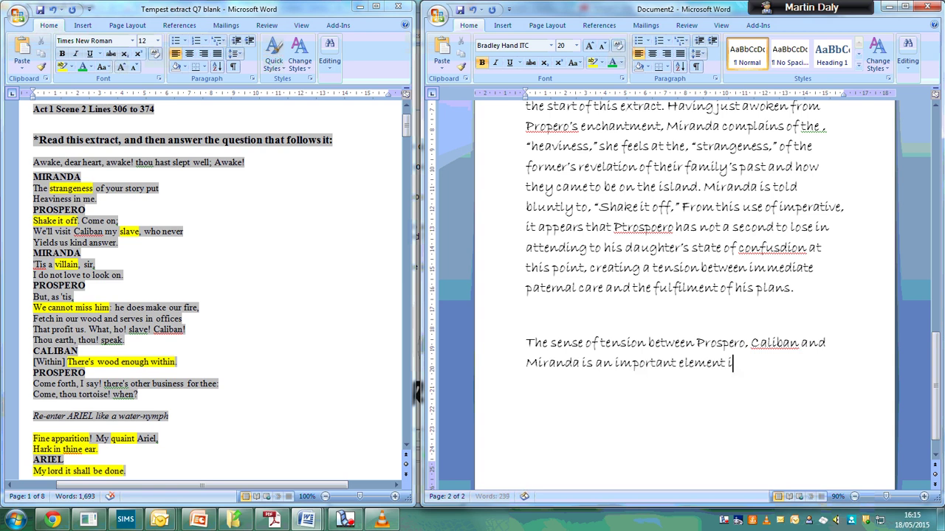
{"action": "type", "text": "n the drama"}
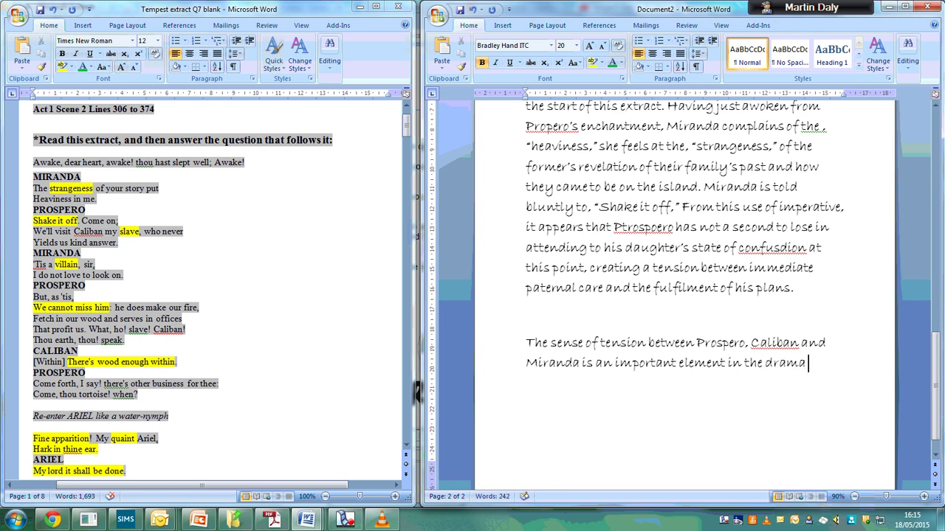
- Complete the opening sentence by extending "drama" to "dramatic effect produced by this extract."
{"action": "type", "text": " of"}
{"action": "key", "text": "BackSpace"}
{"action": "key", "text": "BackSpace"}
{"action": "key", "text": "BackSpace"}
{"action": "type", "text": "t"}
{"action": "type", "text": "ic effect produced by"}
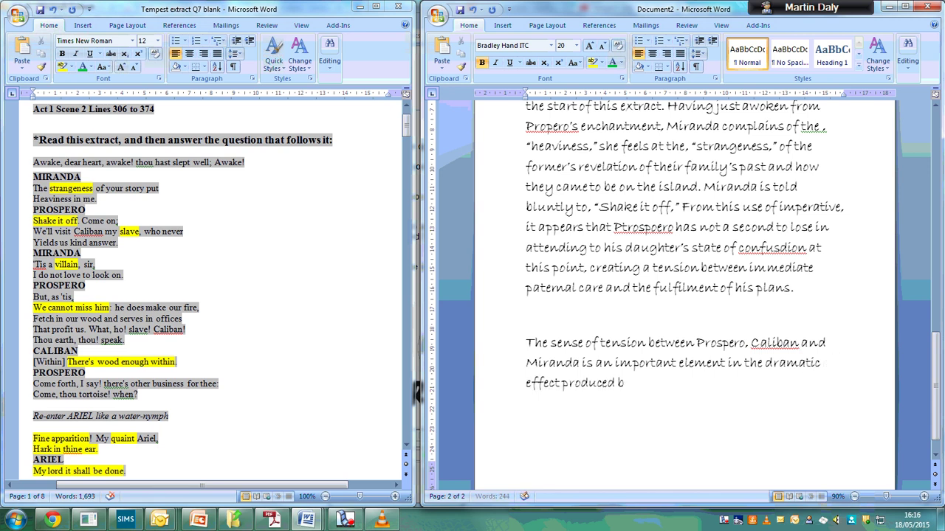
{"action": "type", "text": " this extract"}
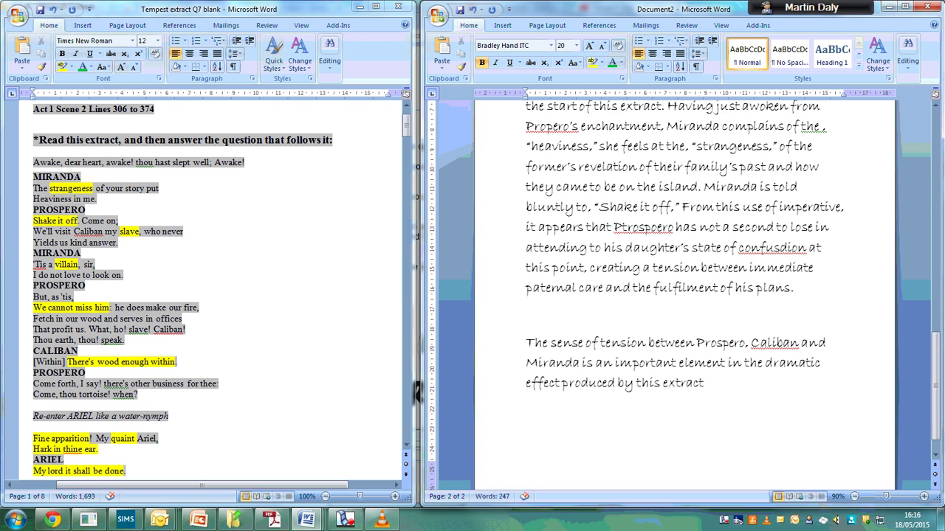
{"action": "left_click", "coordinate": [347, 520]}
{"action": "left_click", "coordinate": [718, 384]}
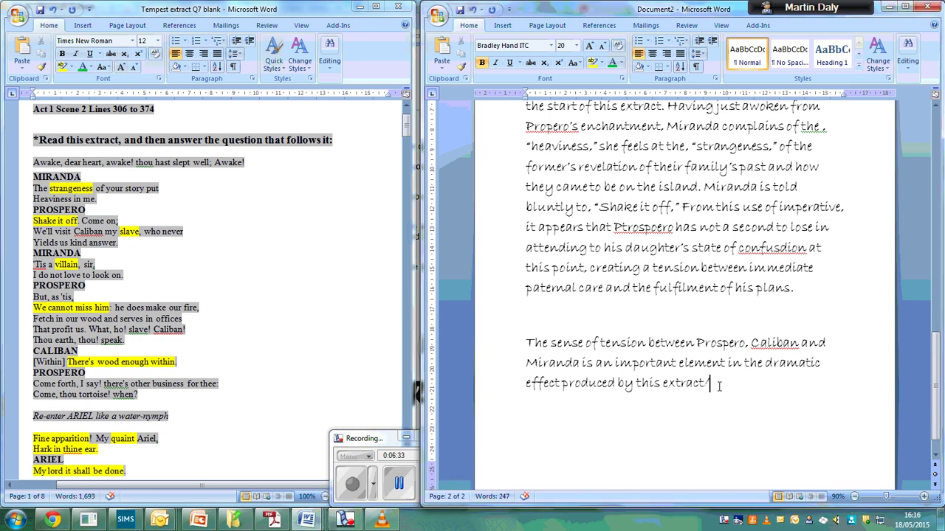
{"action": "key", "text": "BackSpace"}
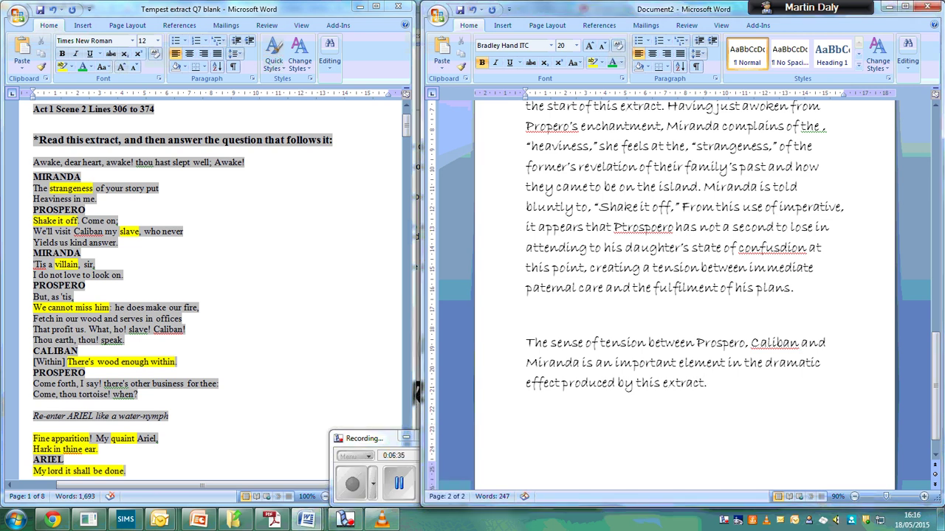
- Begin the second sentence with "Although Prospero seems to agree with Miranda's assessment of Caliban – she"
{"action": "type", "text": ". although"}
{"action": "type", "text": "Prosper"}
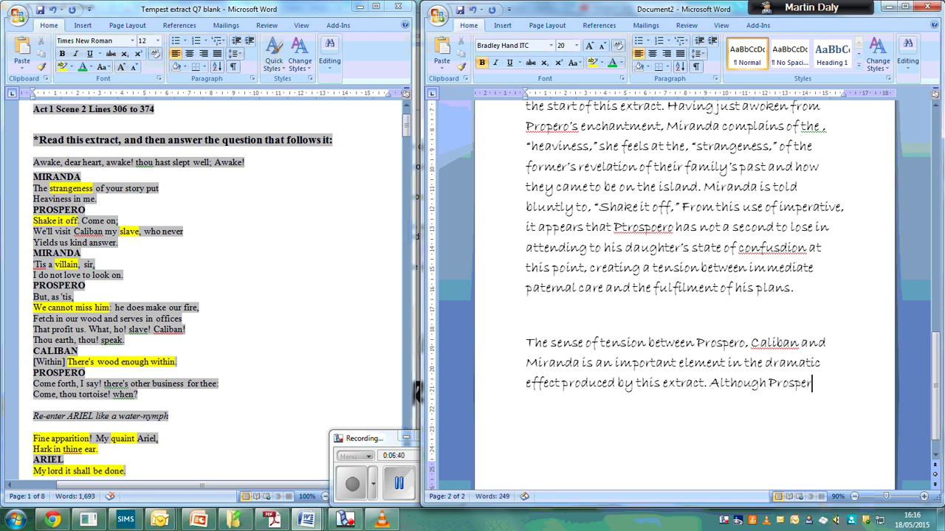
{"action": "type", "text": "o seems to agree with"}
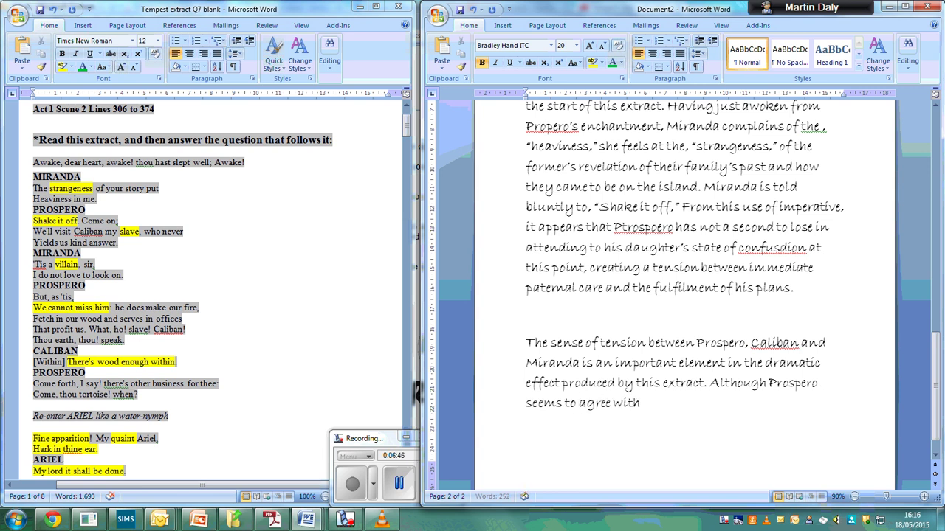
{"action": "type", "text": " Miranda's"}
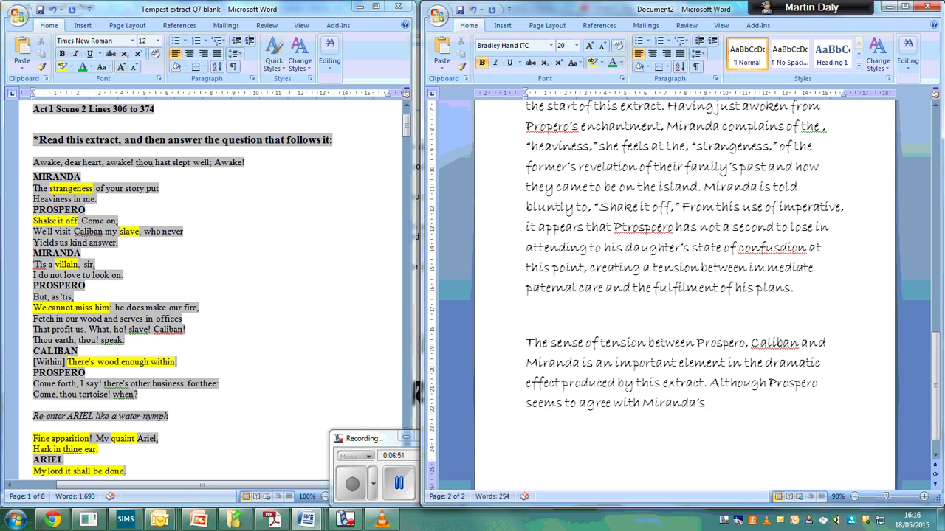
{"action": "type", "text": " assessment of Caliban - she"}
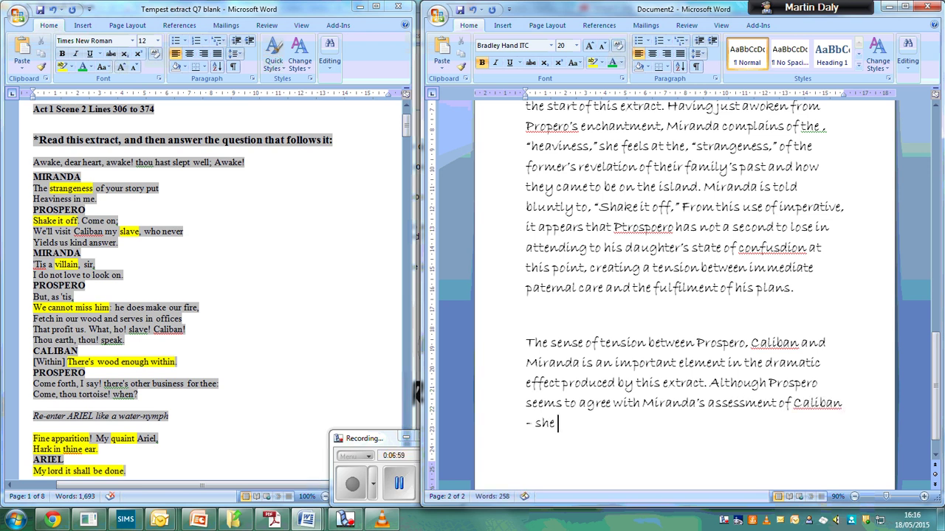
- Continue the sentence with "uses the pejorastive, “villain,” in referring to him and"
{"action": "type", "text": " uses the"}
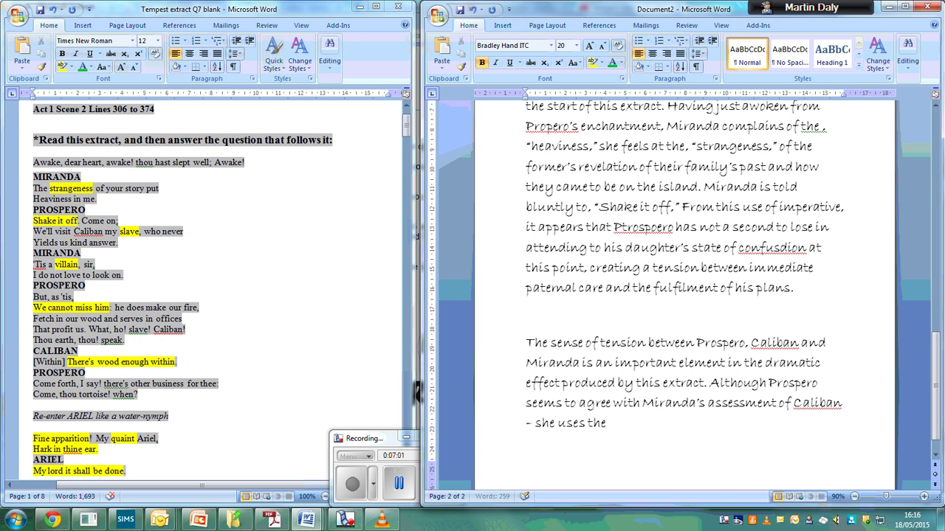
{"action": "type", "text": " pejorastive a"}
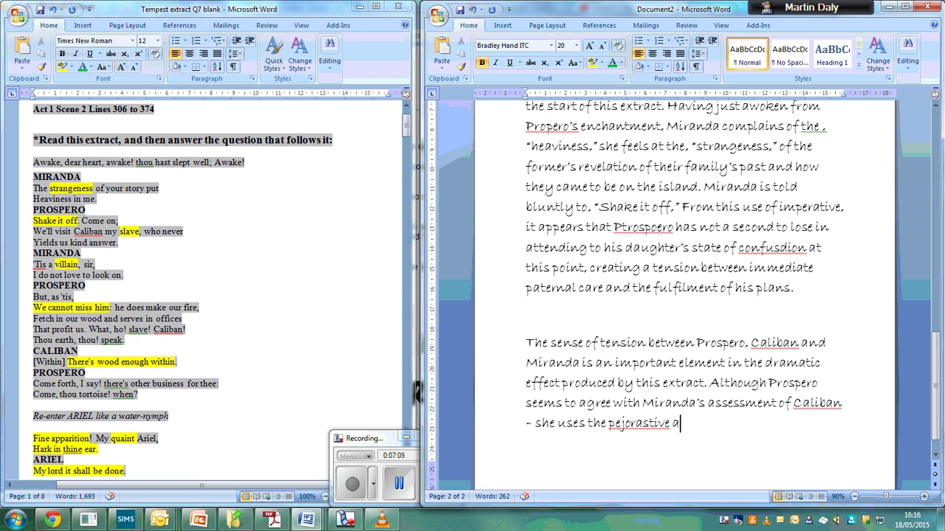
{"action": "key", "text": "BackSpace"}
{"action": "type", "text": "\"villain"}
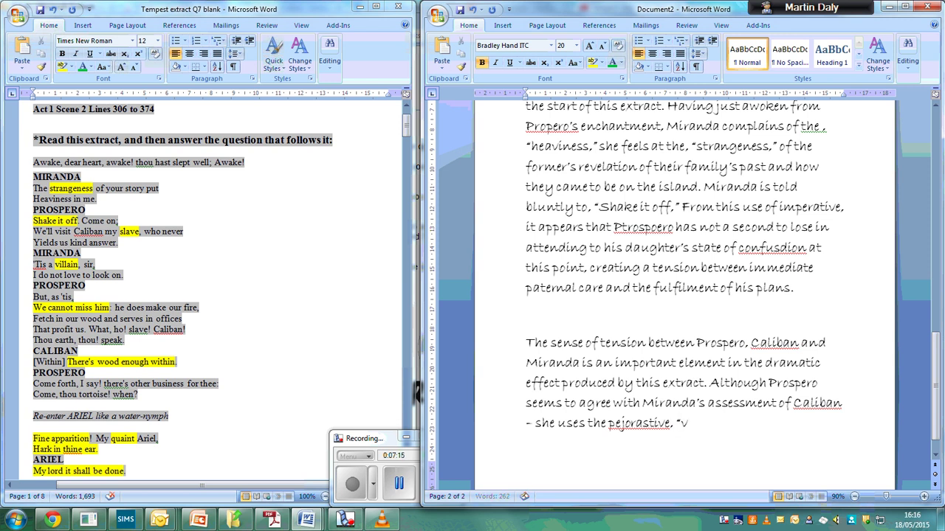
{"action": "type", "text": ",\""}
{"action": "type", "text": " in refer"}
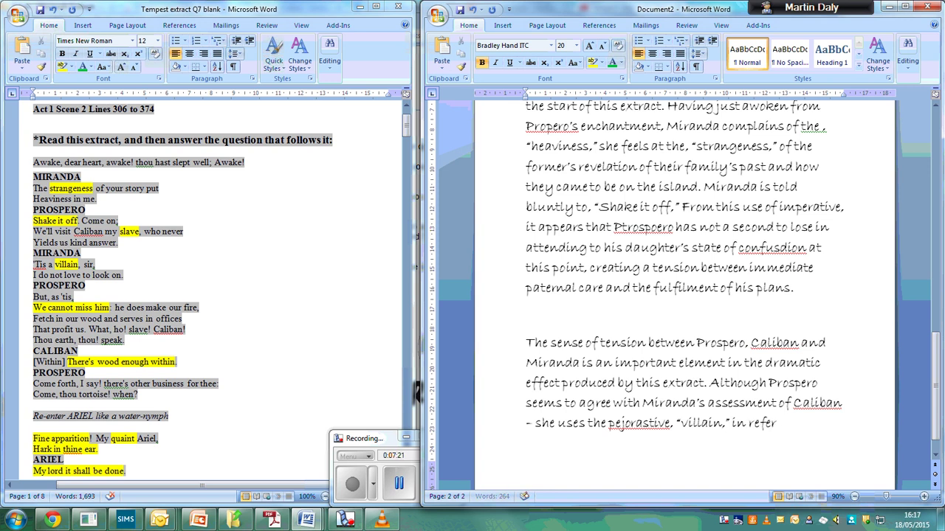
{"action": "type", "text": "ring to"}
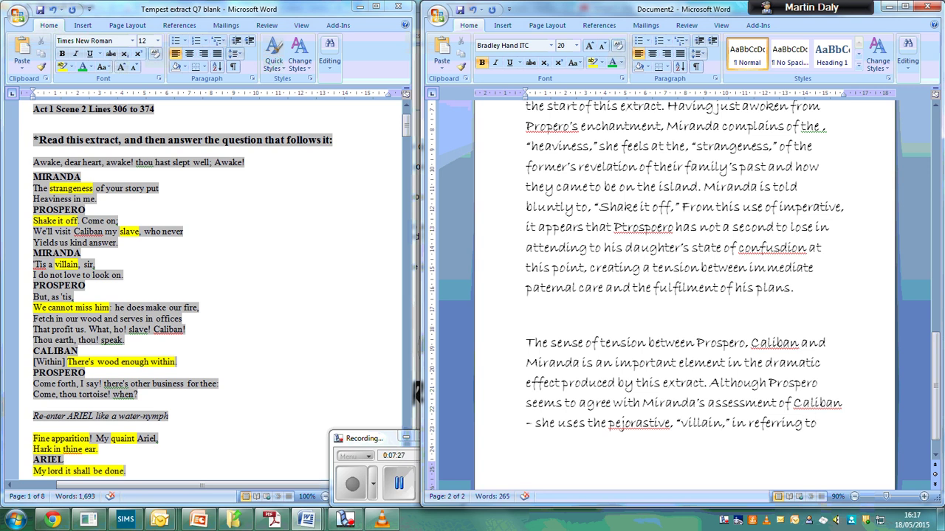
{"action": "key", "text": "BackSpace"}
{"action": "key", "text": "BackSpace"}
{"action": "type", "text": "to him and"}
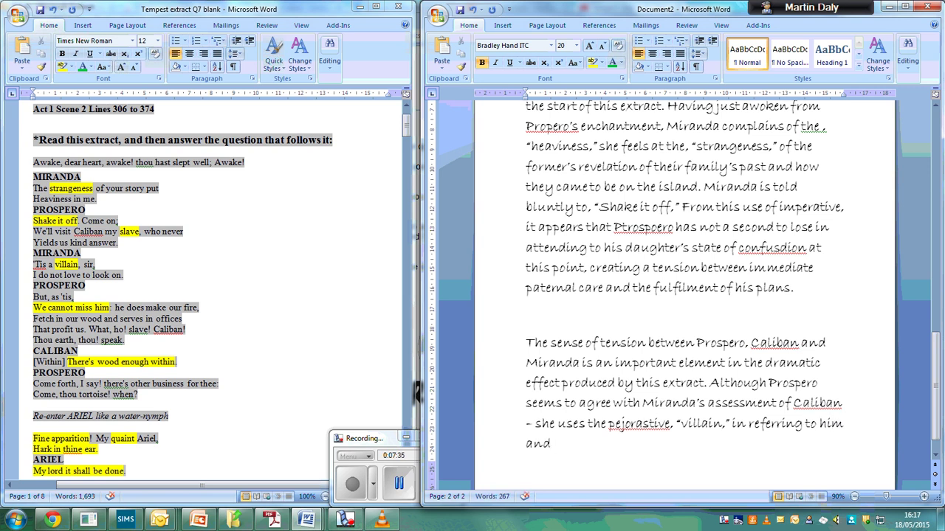
- Finish the sentence with "Prospero calls him a, “slave,” – it appears that they, “cannpt miss him.”"
{"action": "type", "text": " Prospero calls him"}
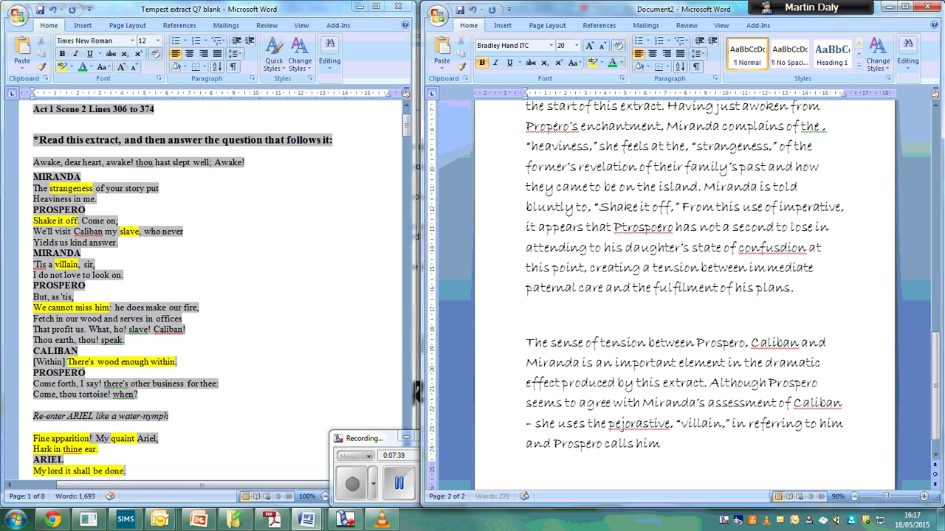
{"action": "type", "text": " a, \"slav"}
{"action": "type", "text": "e,\""}
{"action": "type", "text": " - it app"}
{"action": "type", "text": "ears that they."}
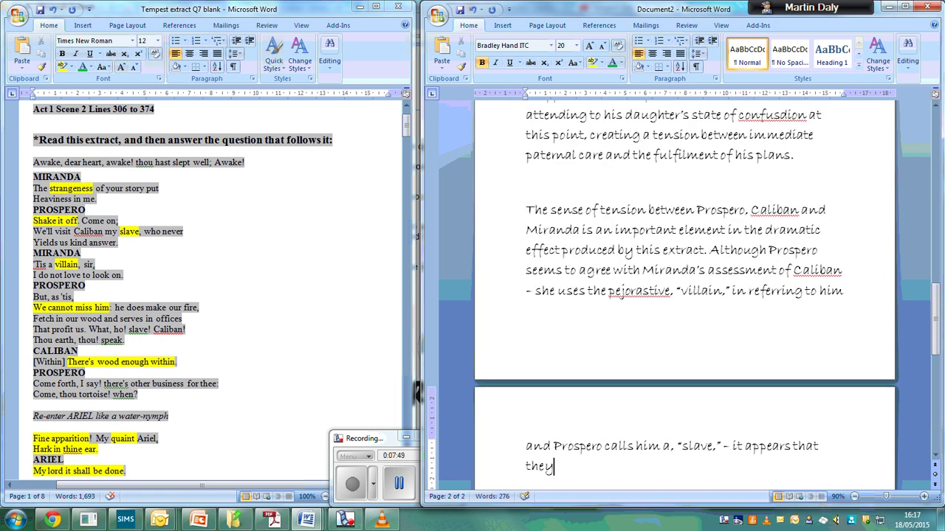
{"action": "type", "text": " \"cannpt miss"}
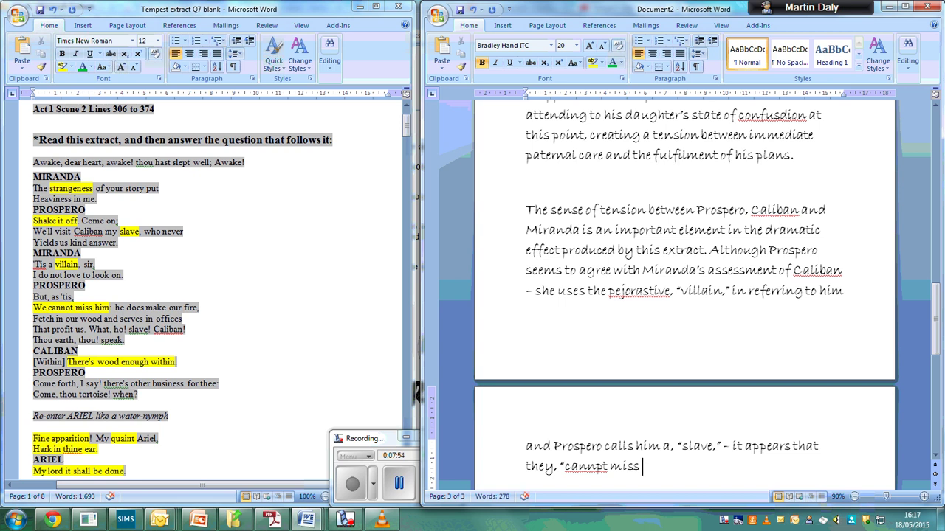
{"action": "type", "text": " him.\""}
- Begin another sentence with "Later in the extract, it is made apparent that Claiban had shown Prospero"
{"action": "type", "text": " Later in the extr"}
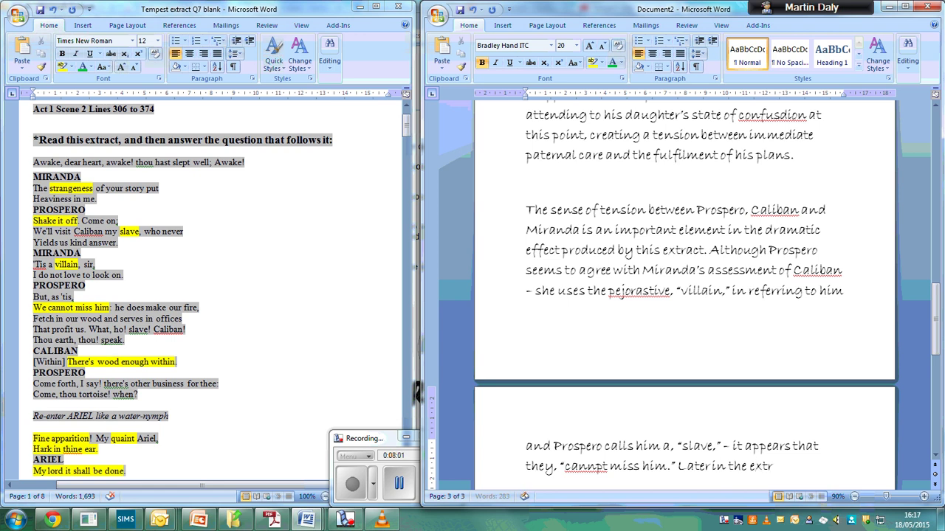
{"action": "type", "text": "act, it is made appare"}
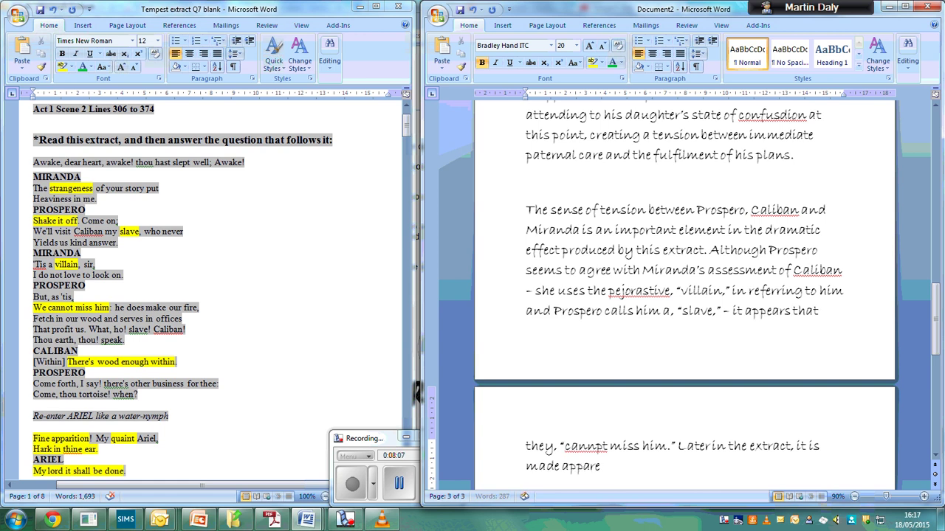
{"action": "type", "text": "nt that Claiban"}
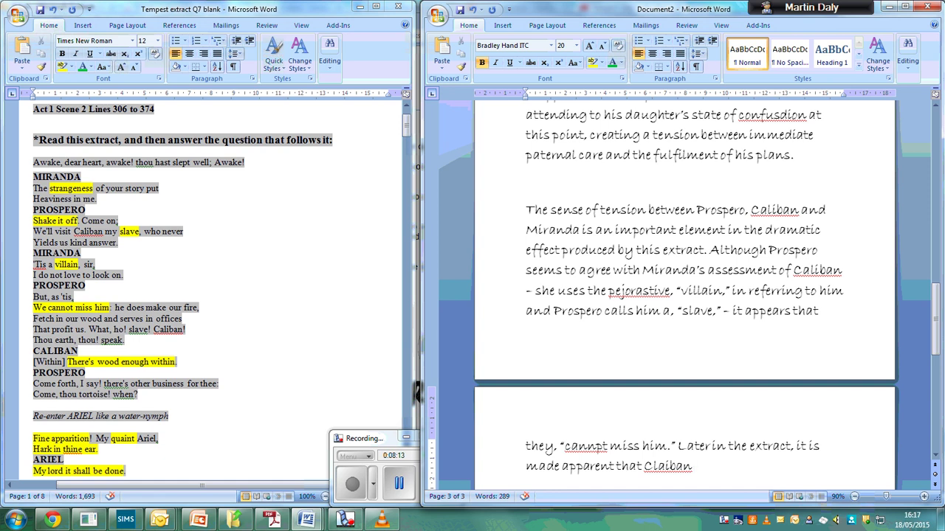
{"action": "type", "text": " had shown Prospero"}
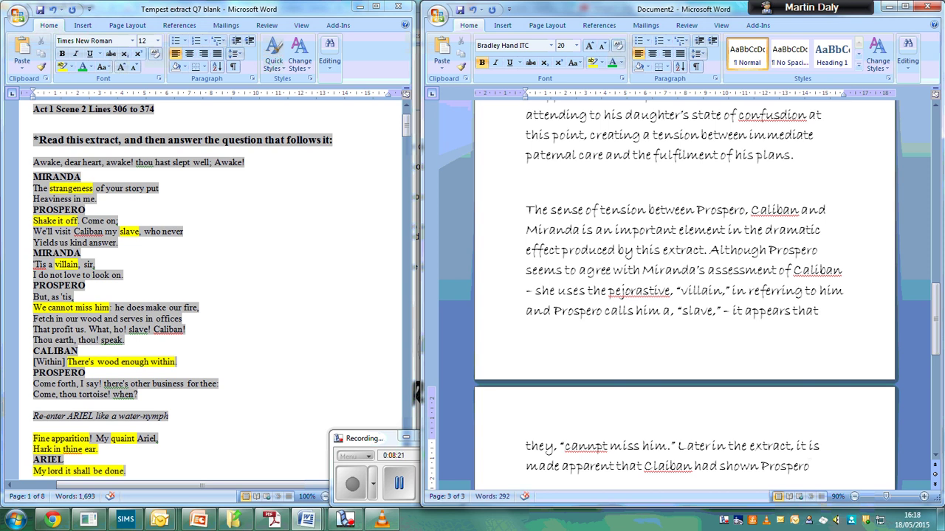
- Find Caliban's speech in the extract and add its quotation as ", “The fresh springs… barren place and fertile,” of the island"
{"action": "type", "text": ", \"Yjr"}
{"action": "scroll", "coordinate": [279, 330], "scroll_direction": "down", "scroll_amount": 9}
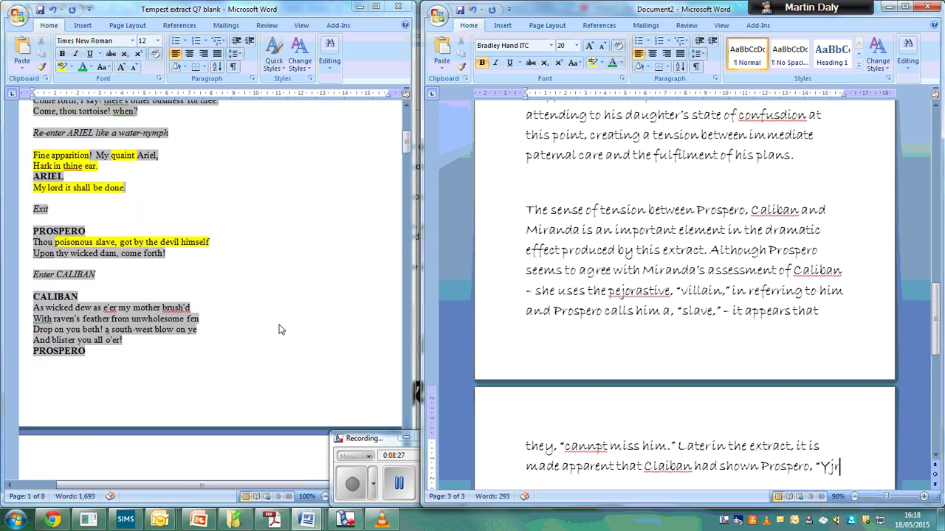
{"action": "scroll", "coordinate": [279, 330], "scroll_direction": "down", "scroll_amount": 6}
{"action": "scroll", "coordinate": [279, 330], "scroll_direction": "down", "scroll_amount": 2}
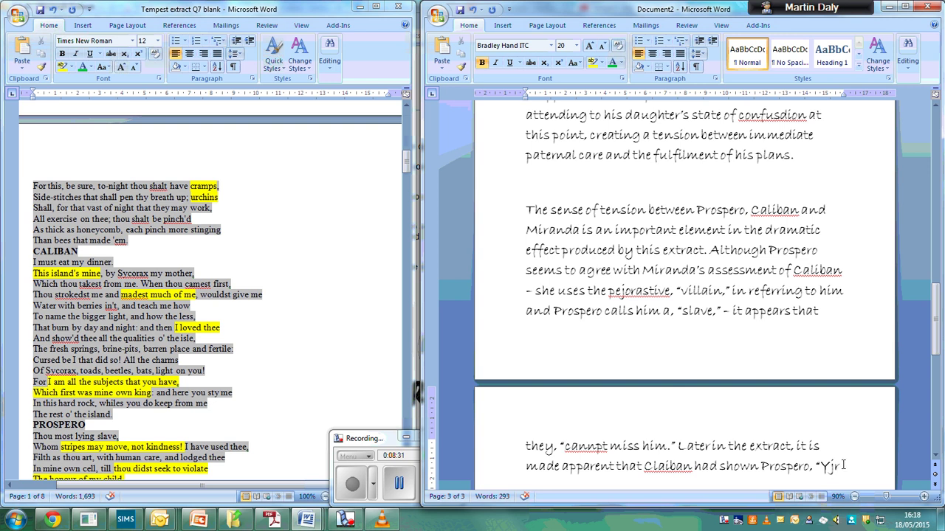
{"action": "key", "text": "BackSpace"}
{"action": "key", "text": "BackSpace"}
{"action": "key", "text": "BackSpace"}
{"action": "type", "text": "The Fre"}
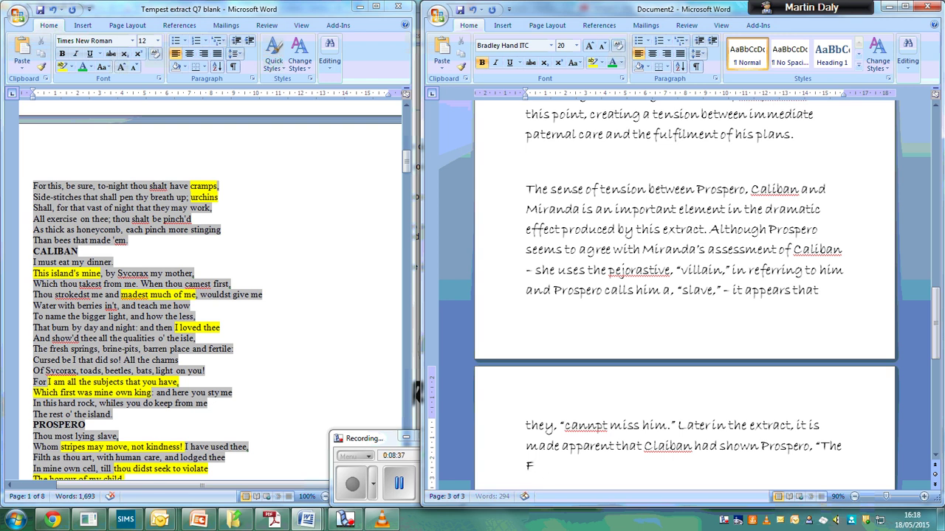
{"action": "key", "text": "BackSpace"}
{"action": "key", "text": "BackSpace"}
{"action": "key", "text": "BackSpace"}
{"action": "type", "text": "fresh spring"}
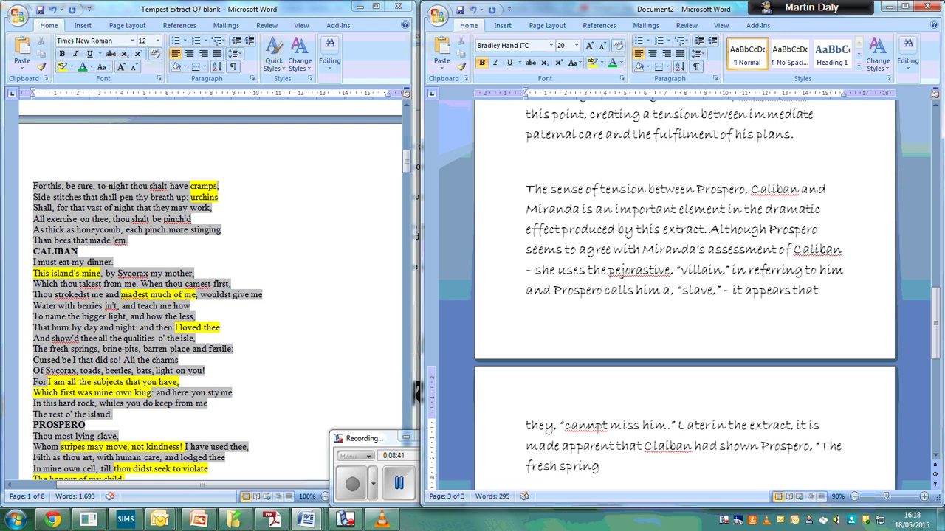
{"action": "type", "text": "s... barren pl"}
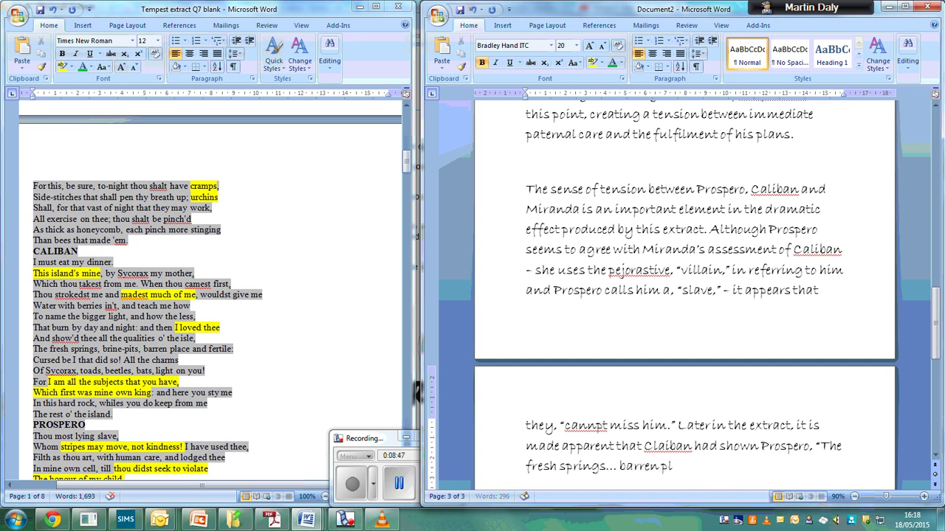
{"action": "type", "text": "ace and fertile,\""}
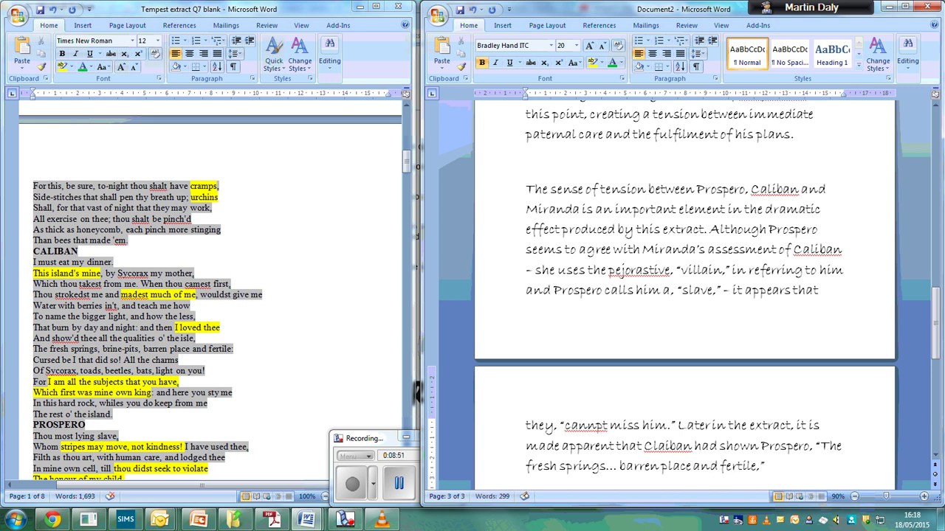
{"action": "type", "text": " ofthe island"}
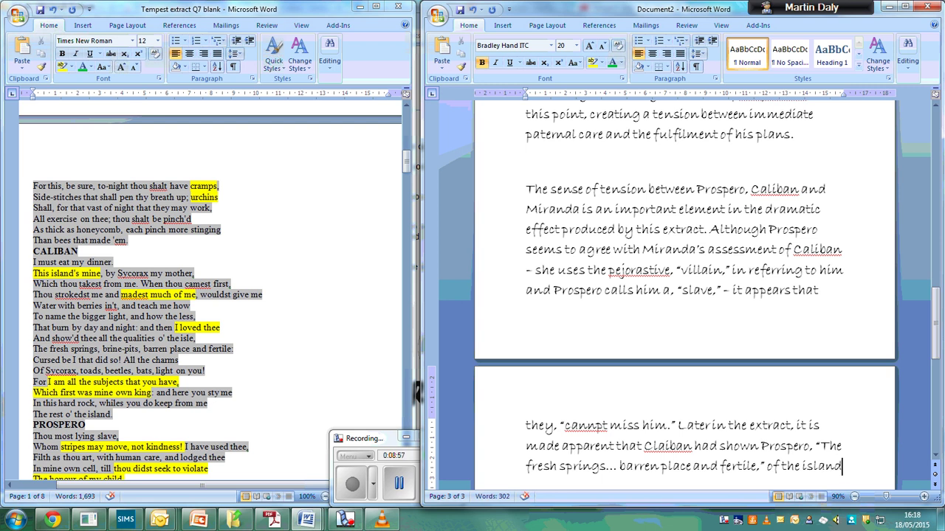
- Start another sentence with “As such, tension is created between the intense, and at this point unexplained, hatred that Prospero and Miranda”
{"action": "type", "text": ". As su"}
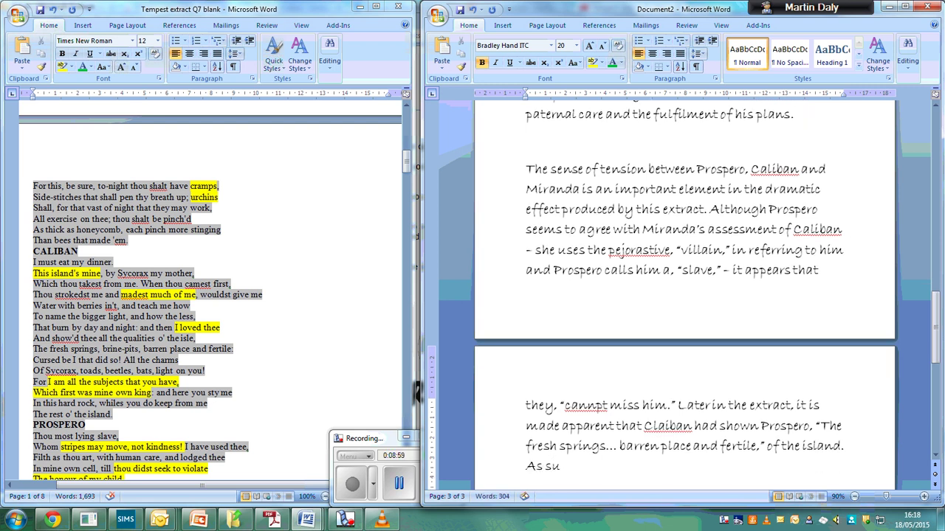
{"action": "type", "text": "ch, tension is c"}
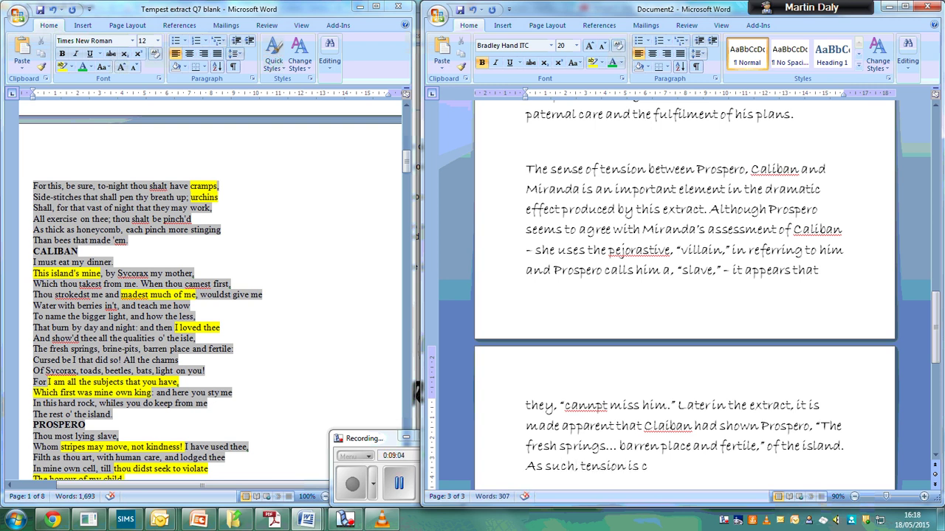
{"action": "type", "text": "reated between"}
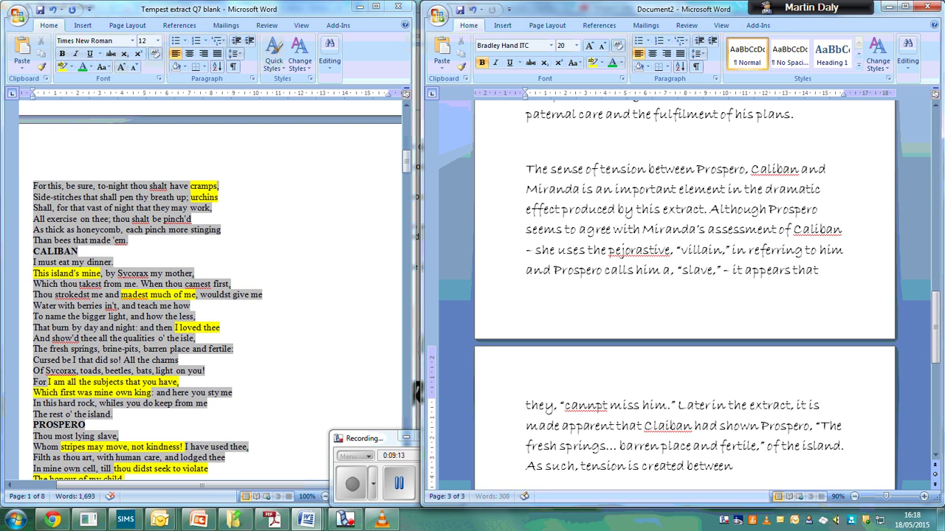
{"action": "type", "text": " the intense, and at th"}
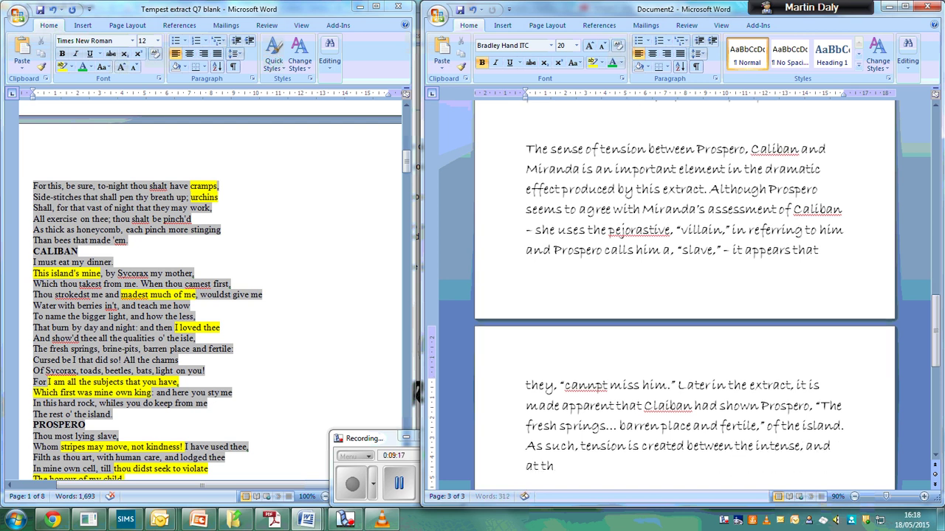
{"action": "type", "text": "is point unexplained"}
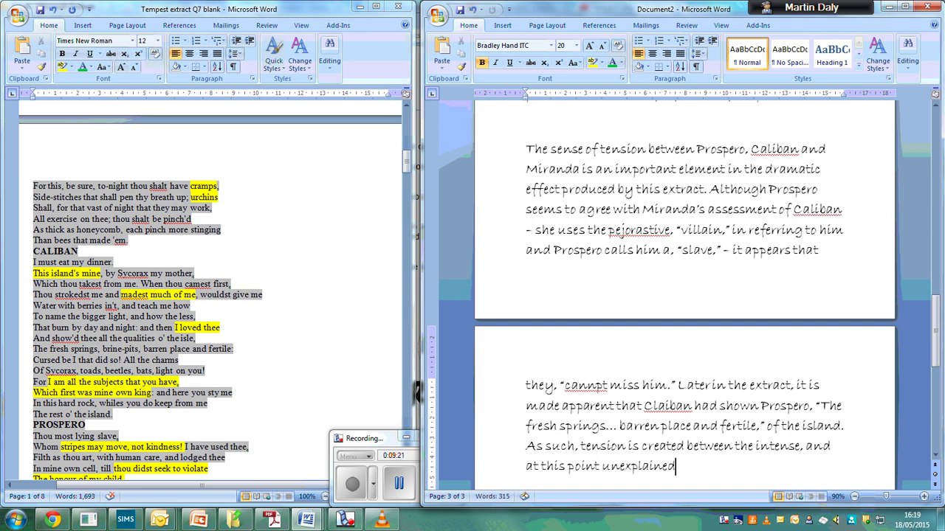
{"action": "type", "text": ", hatred t"}
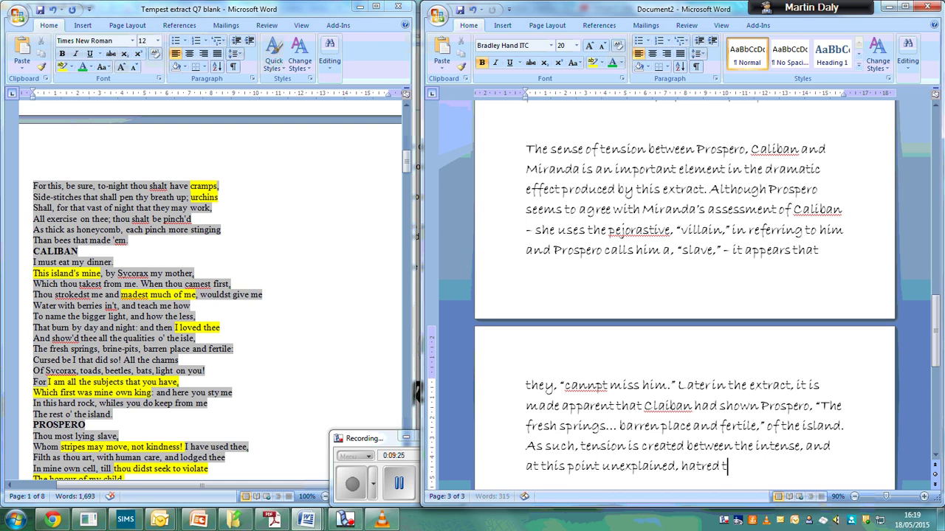
{"action": "type", "text": "hat Prospero and"}
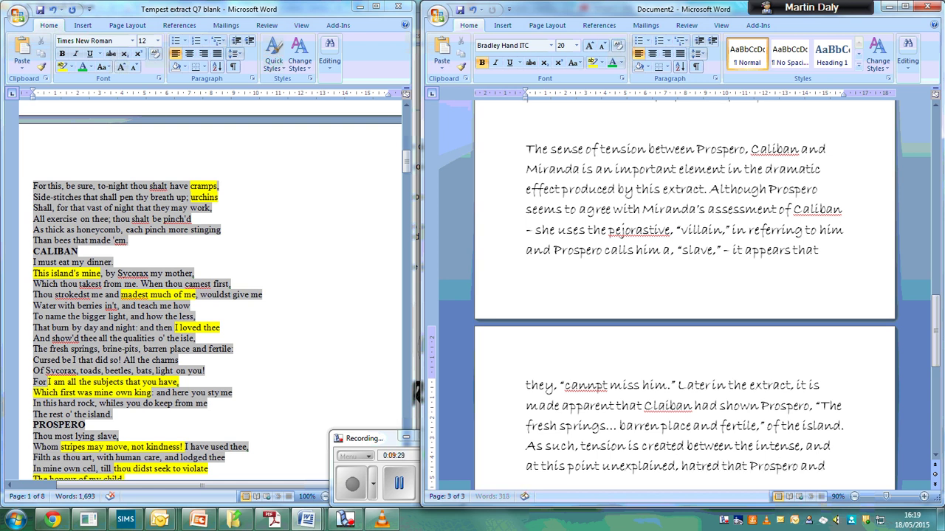
{"action": "type", "text": " Miranda"}
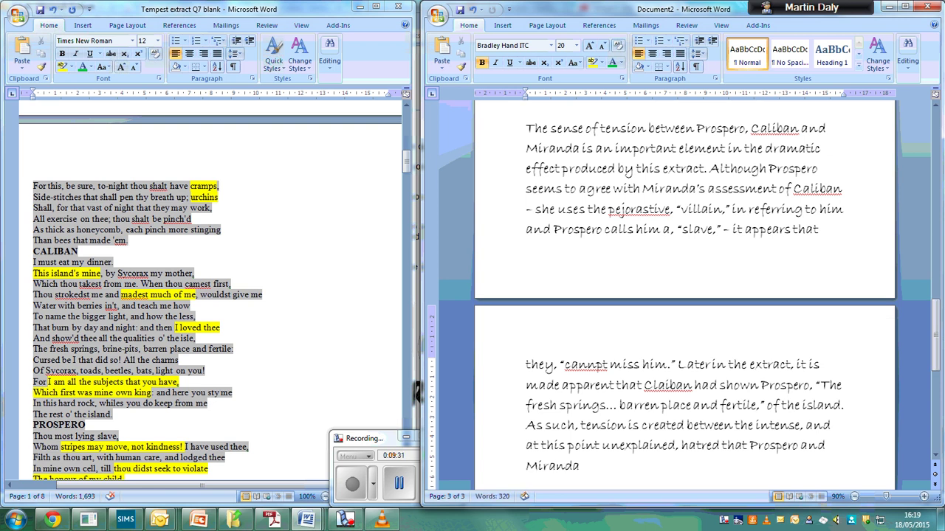
- Finish the sentence with “feels toewqards Caliban and the fact that they relied on him, at least initially, for their survival on the island”
{"action": "type", "text": " feels toewqards Caliban and the fact th"}
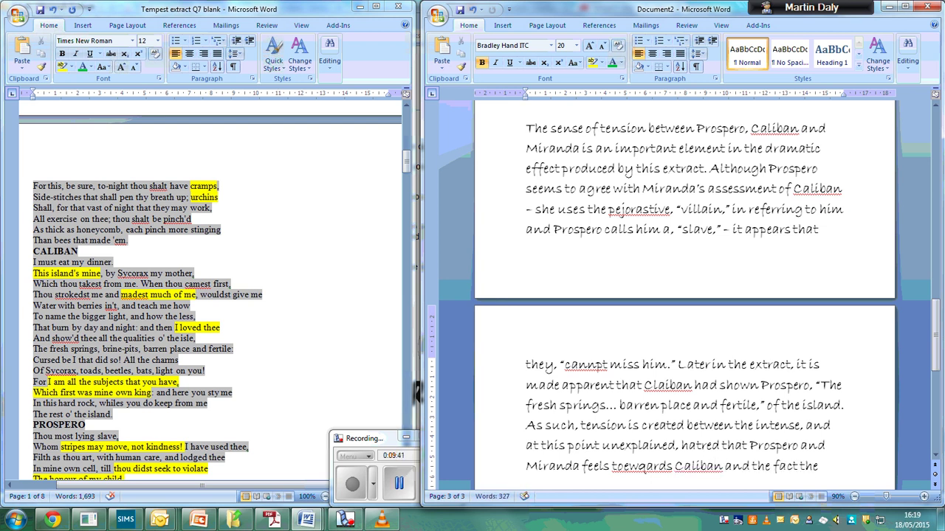
{"action": "type", "text": "at they r"}
{"action": "type", "text": "elied"}
{"action": "type", "text": " on "}
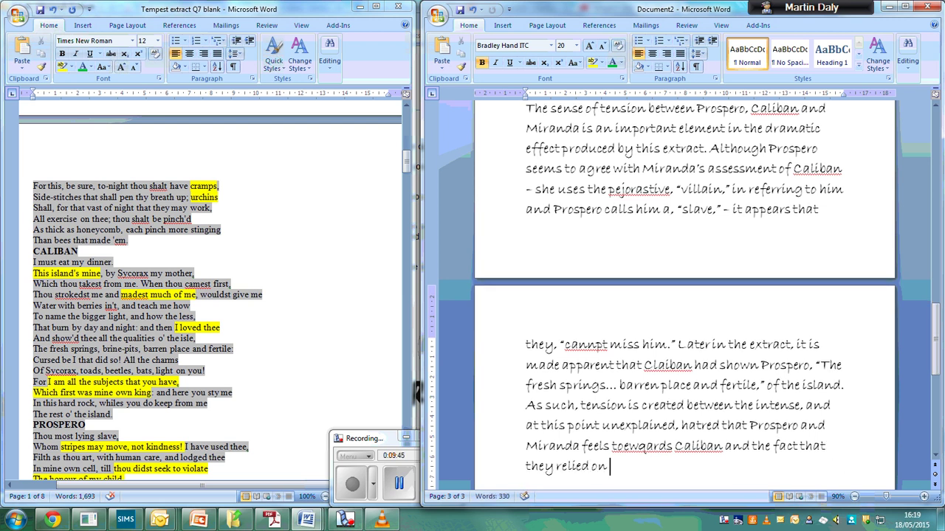
{"action": "type", "text": "him, at le"}
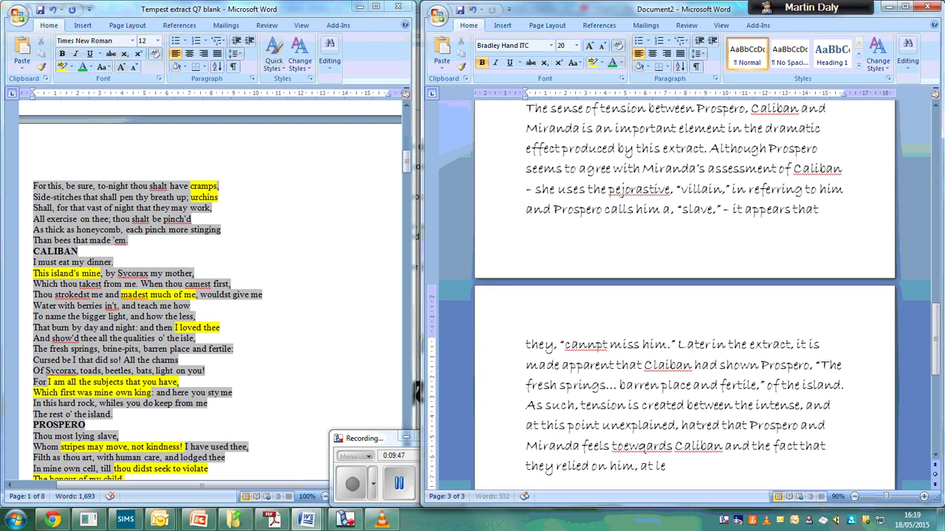
{"action": "type", "text": "ast initially, for the"}
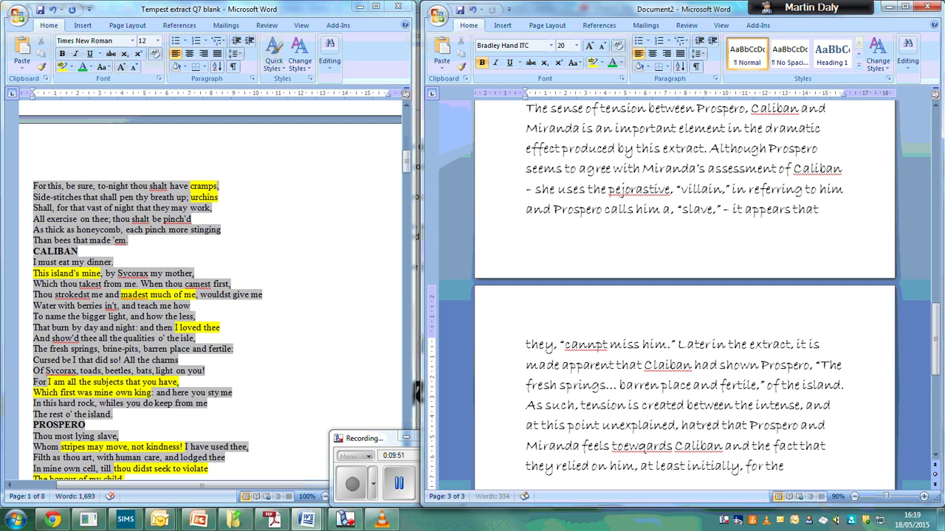
{"action": "type", "text": "ir survival on the"}
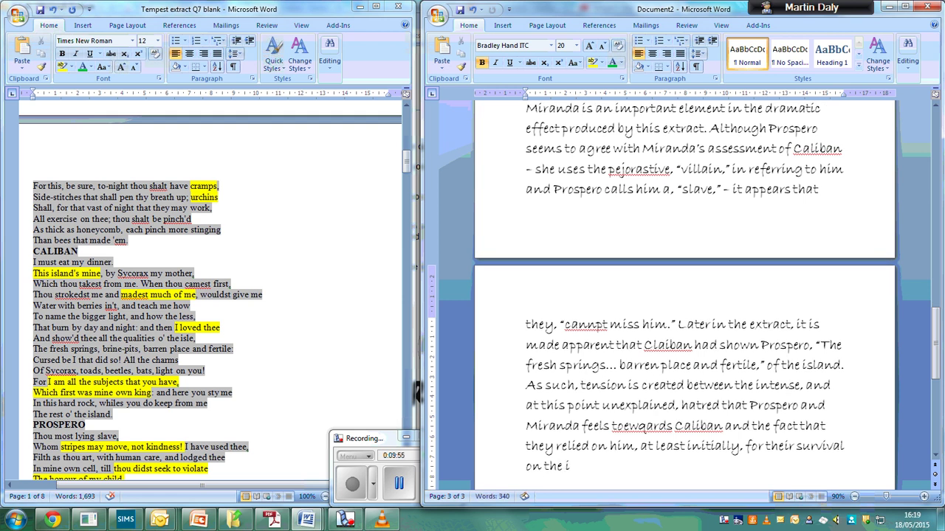
{"action": "type", "text": " isla"}
{"action": "type", "text": "nd"}
- Add the sentence “Miranda’s fear and loathing towards Caliban seems to be mitigated by pragmatic concerns.”
{"action": "type", "text": "iranda"}
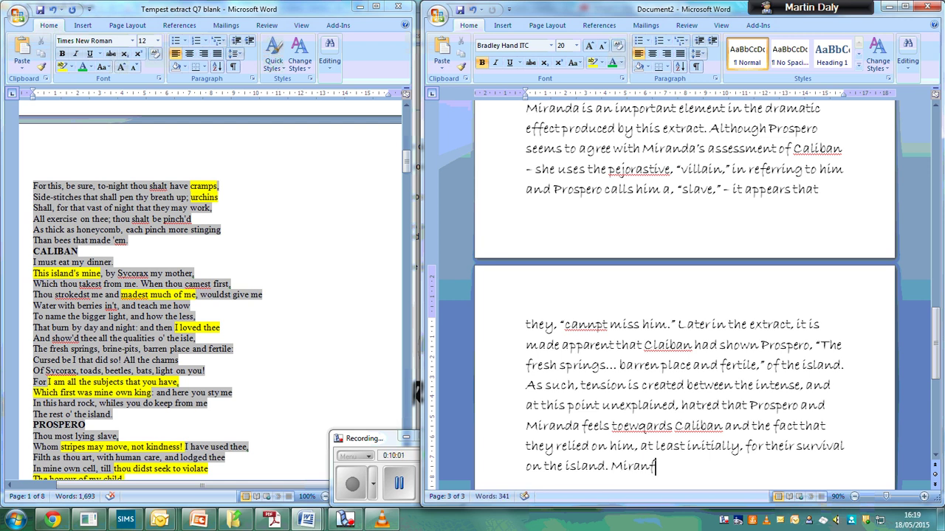
{"action": "type", "text": "'s fear and loathing towar"}
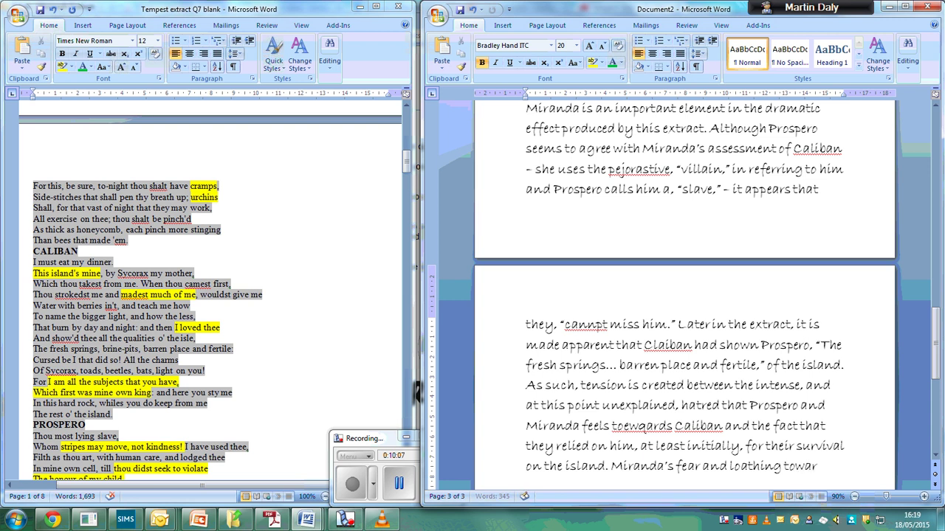
{"action": "type", "text": "ds Caliba"}
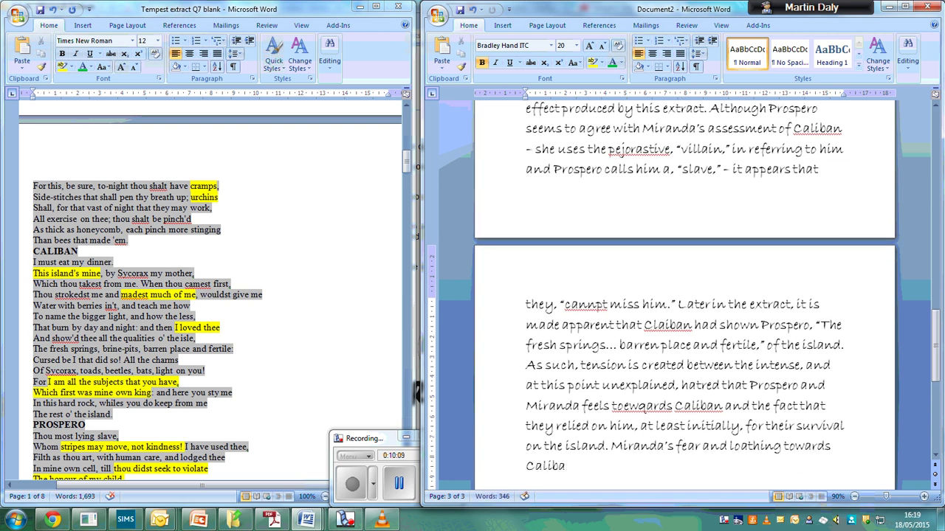
{"action": "type", "text": "n seems to be"}
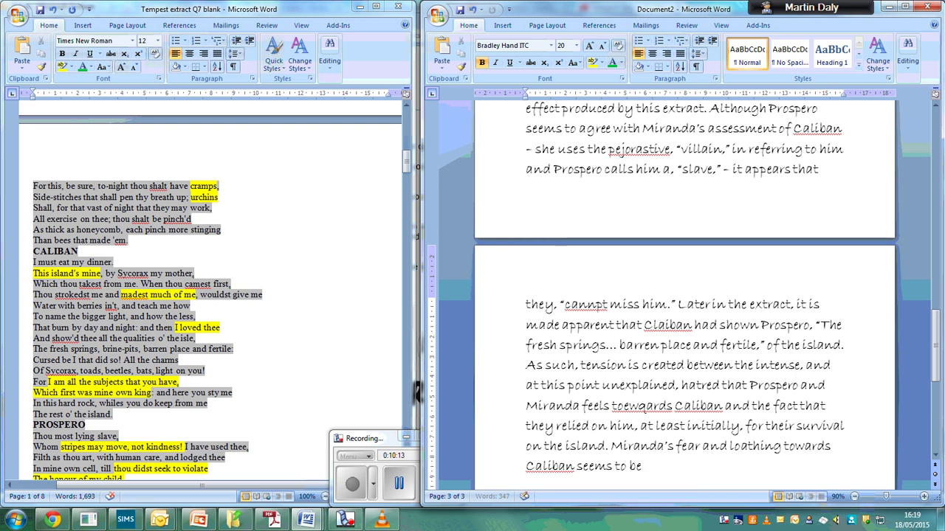
{"action": "type", "text": " mitigate"}
{"action": "type", "text": "d by pragmat"}
{"action": "type", "text": "ic concern"}
{"action": "type", "text": "s"}
{"action": "type", "text": "."}
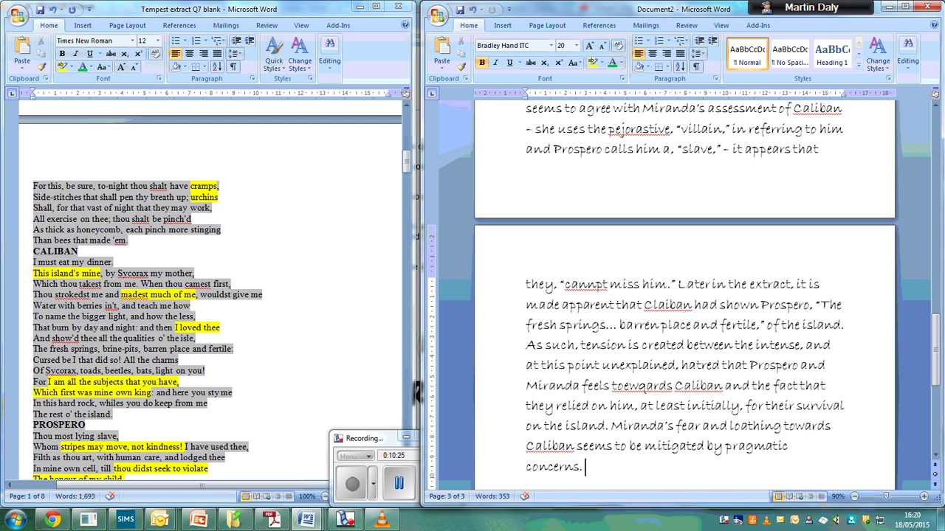
- Begin another sentence with “The fact that two of the characters in this extract seem reliant on the labour of”
{"action": "type", "text": " The fact that two of the characters in this extracts"}
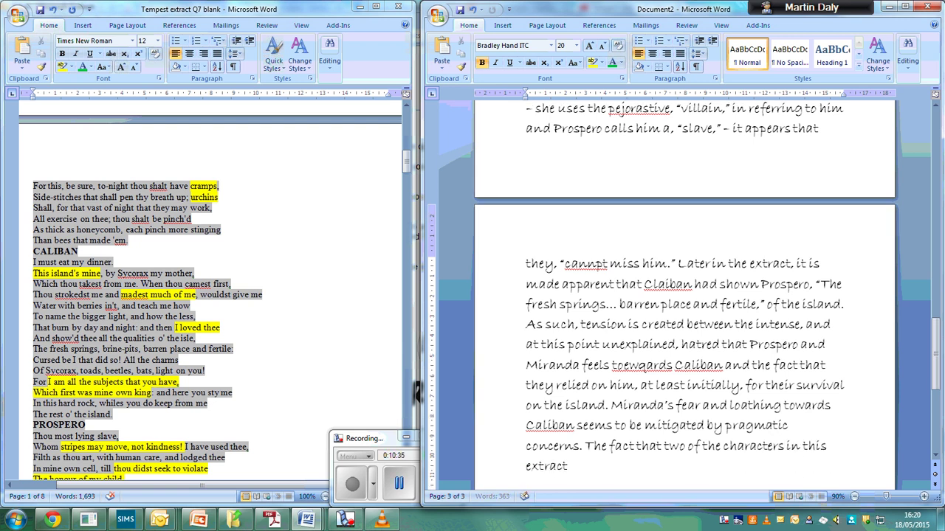
{"action": "type", "text": "eem relain"}
{"action": "type", "text": "t on the labour of a"}
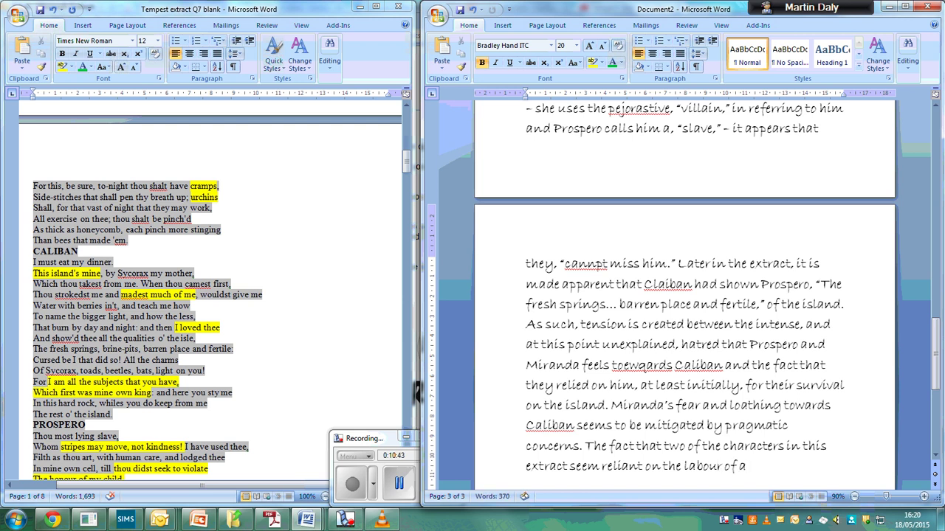
- Finish the sentence with “the third, eho they despise, creates a great deal of tension.”
{"action": "key", "text": "BackSpace"}
{"action": "type", "text": "the third. eho they de"}
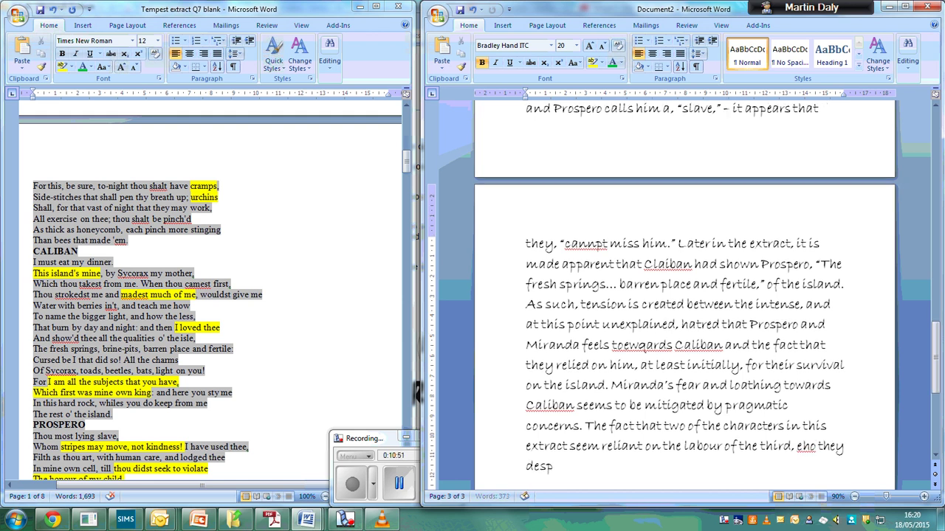
{"action": "type", "text": "spise, creates a great deal of tension."}
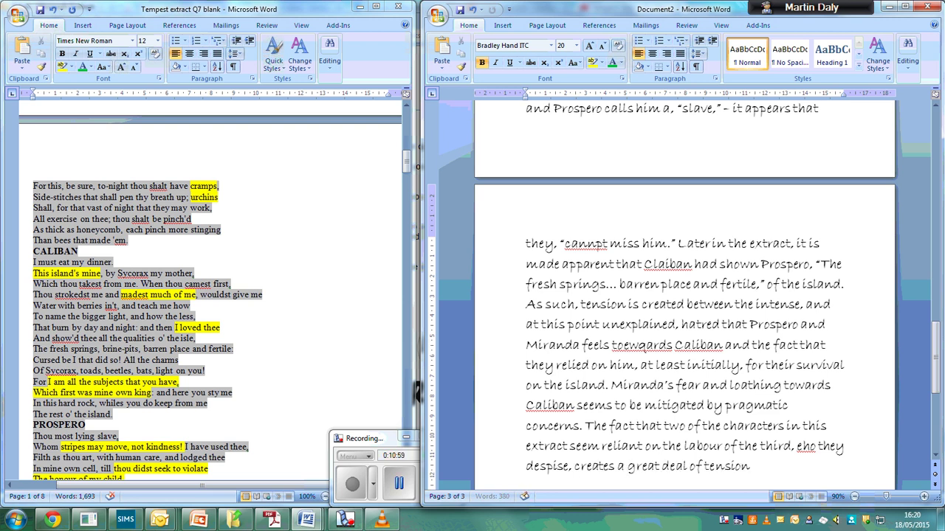
- Consult the paragraph plan and start a paragraph with “Caliban is not the only being who serves Prospero on the island, thee is alsio the spirit, Areil.”
{"action": "key", "text": "Return"}
{"action": "key", "text": "Return"}
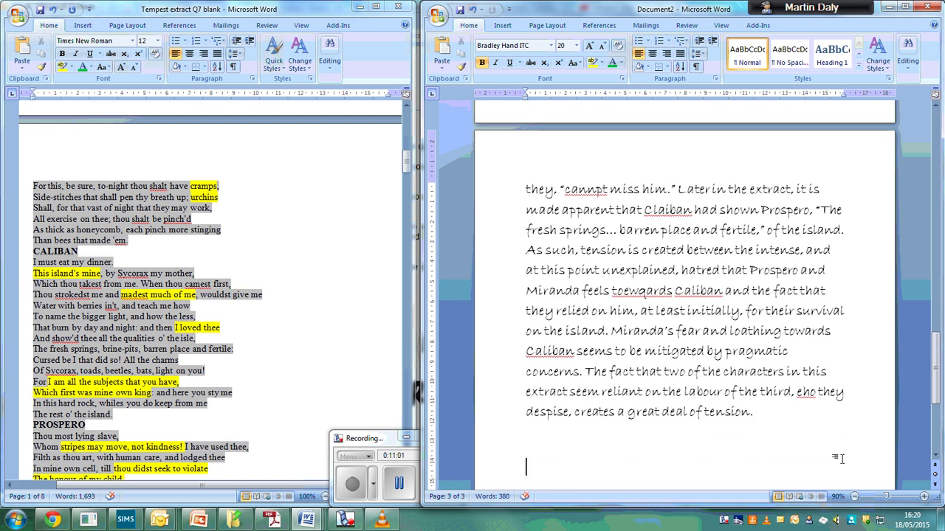
{"action": "scroll", "coordinate": [836, 459], "scroll_direction": "up", "scroll_amount": 6}
{"action": "scroll", "coordinate": [836, 459], "scroll_direction": "up", "scroll_amount": 10}
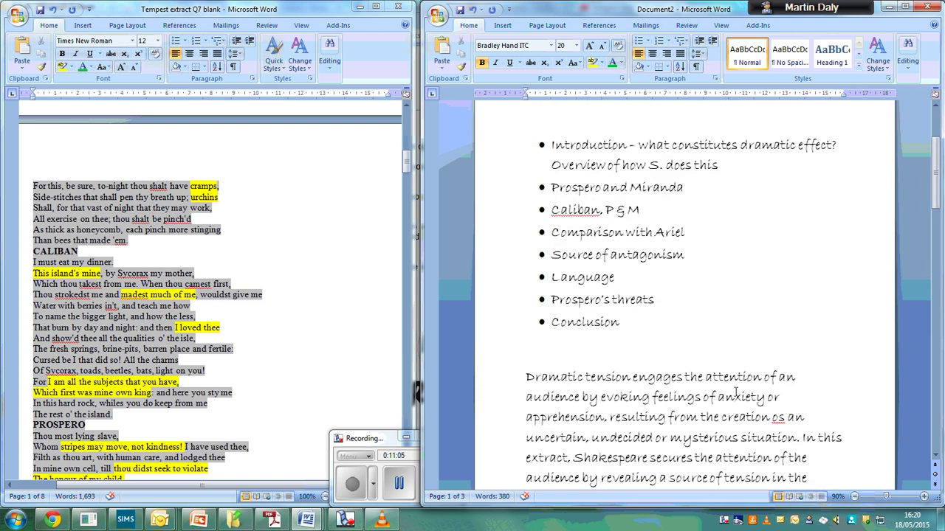
{"action": "scroll", "coordinate": [707, 383], "scroll_direction": "down", "scroll_amount": 15}
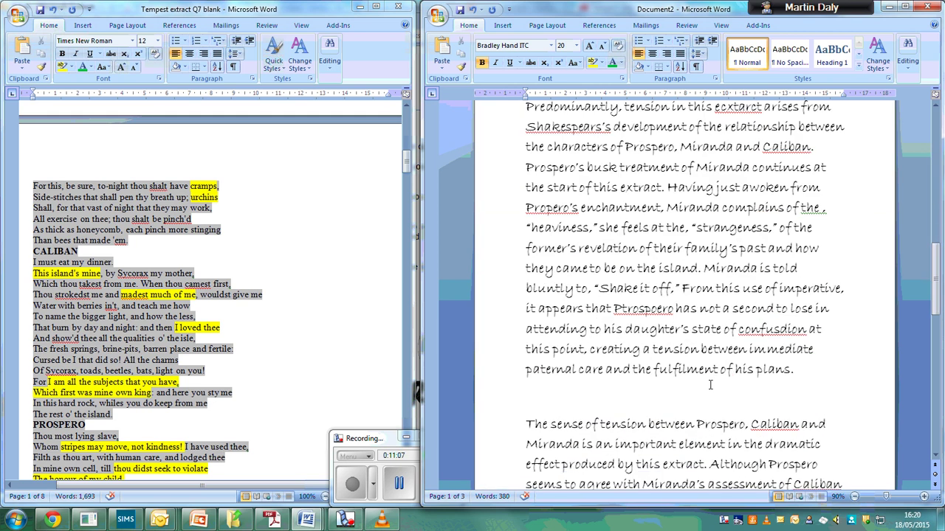
{"action": "scroll", "coordinate": [710, 385], "scroll_direction": "down", "scroll_amount": 10}
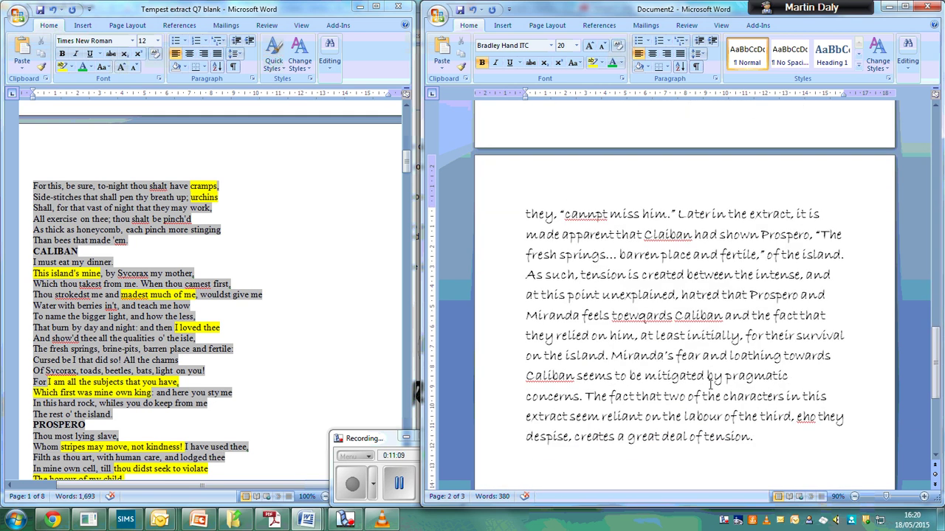
{"action": "left_click", "coordinate": [685, 350]}
{"action": "type", "text": "Caliban is not the only being"}
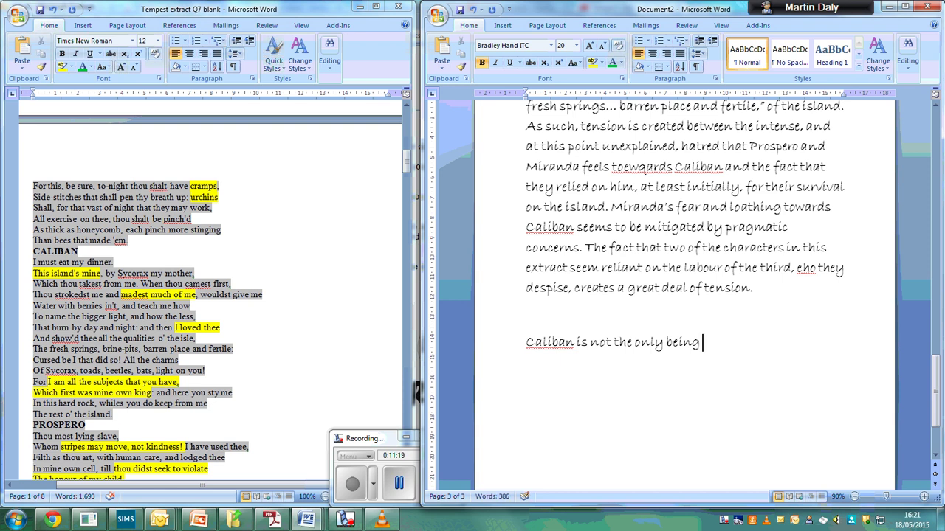
{"action": "type", "text": " who serves Prospero on the islan"}
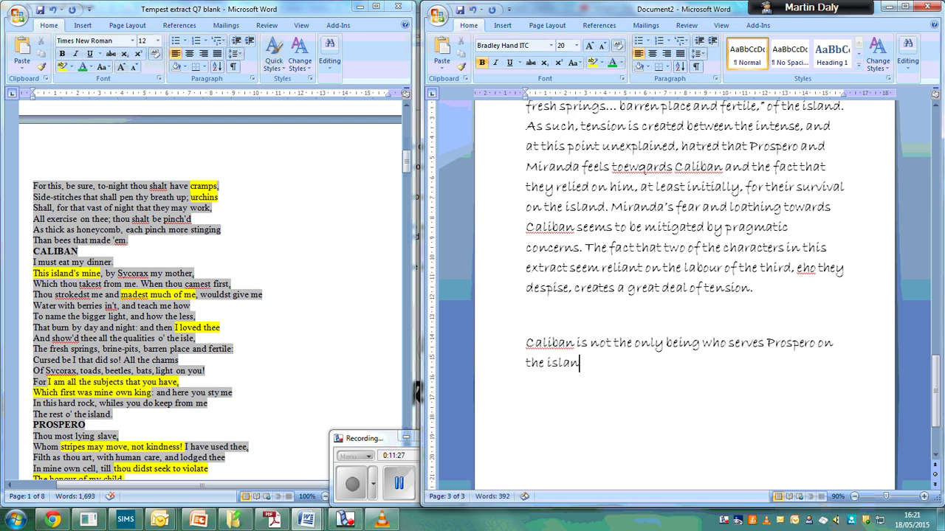
{"action": "type", "text": "d, thee is alsio the sp"}
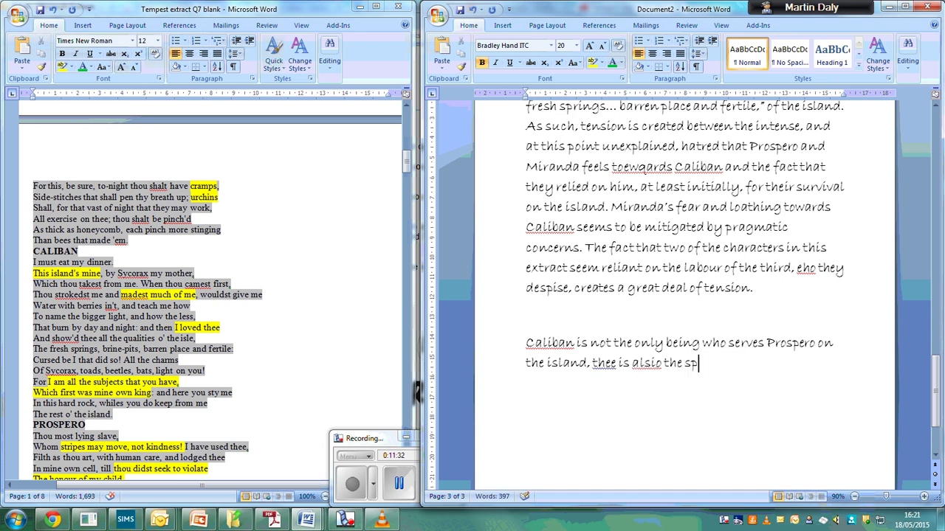
{"action": "type", "text": "irit, Areil. "}
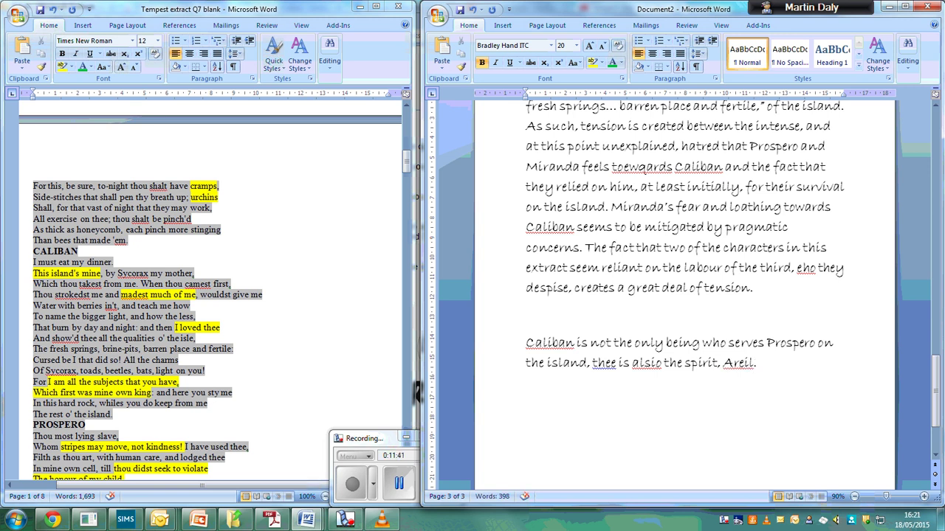
- Add the sentence “However, there is a marked difference in the manner in which Prospero relates to the tewo figures in this extract.”
{"action": "type", "text": "However, there is a marked difference"}
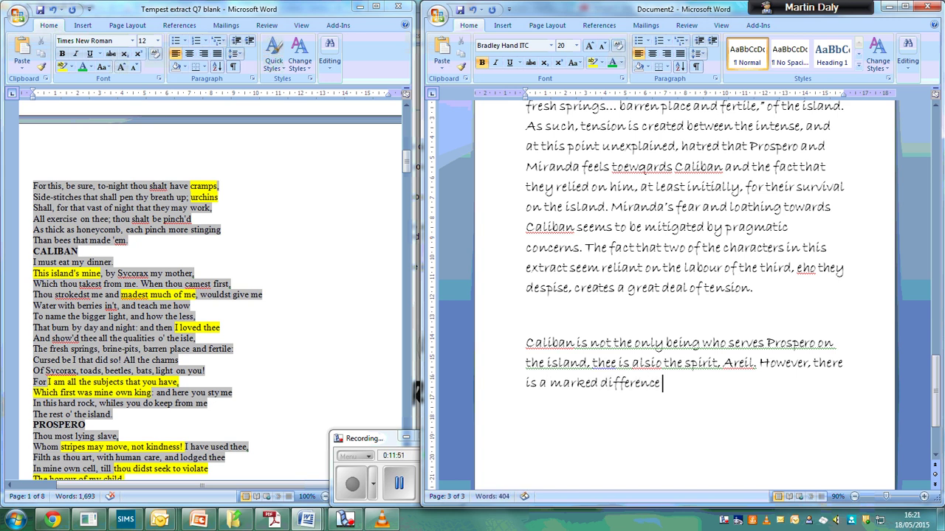
{"action": "type", "text": " in the manne"}
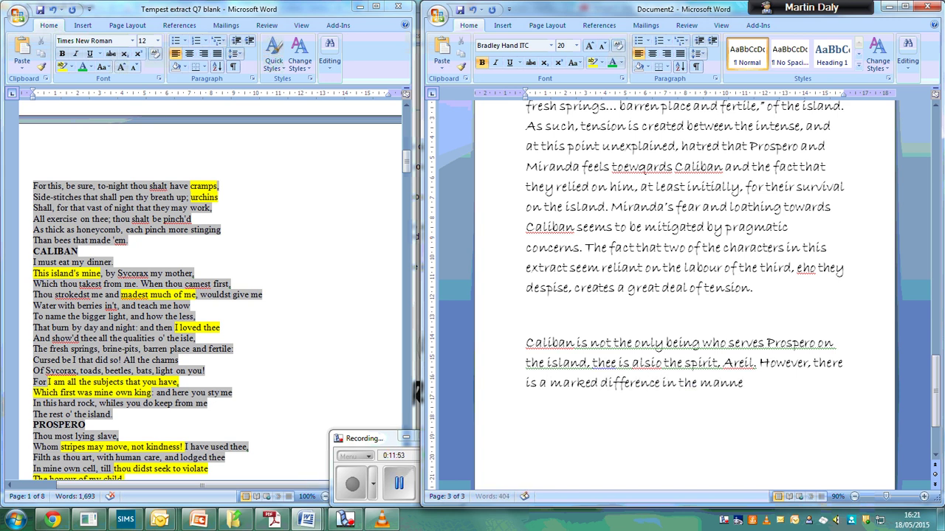
{"action": "type", "text": "r in which P"}
{"action": "type", "text": "rospero"}
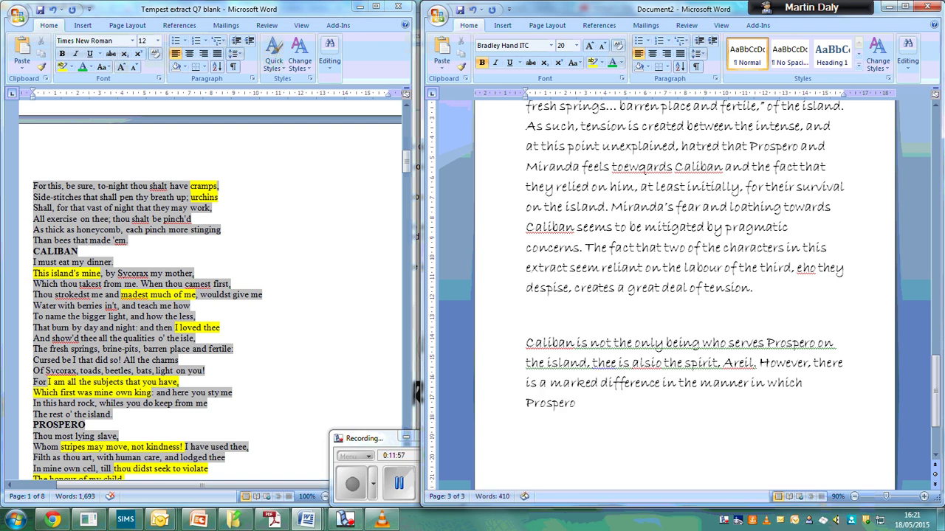
{"action": "type", "text": " relates to the t"}
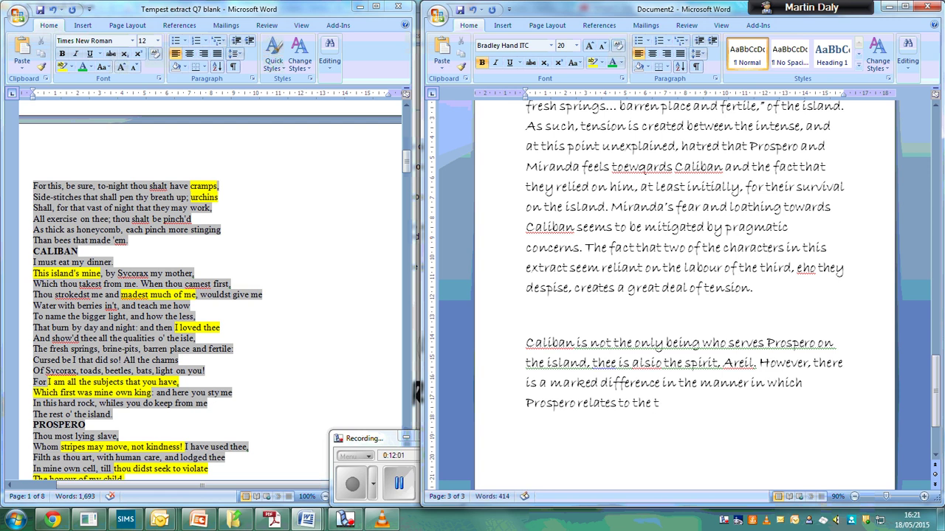
{"action": "type", "text": "ewo figures"}
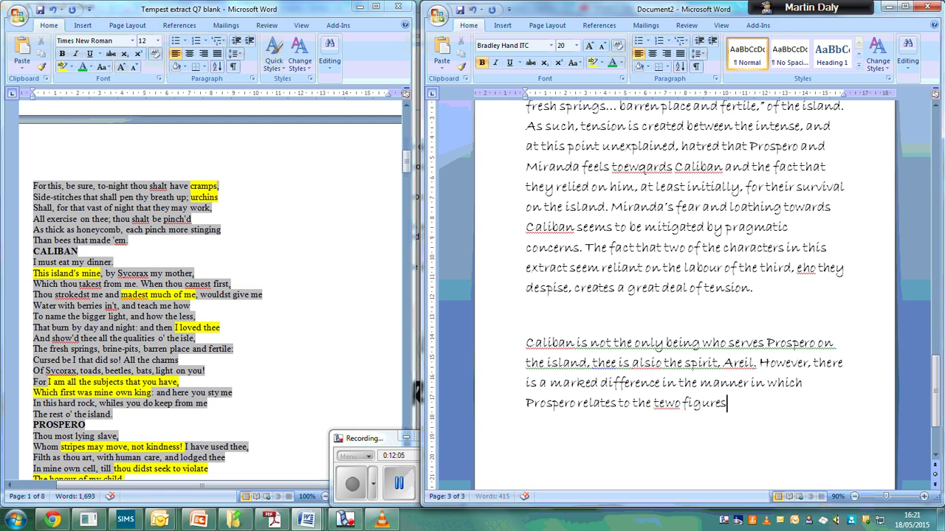
{"action": "type", "text": " in this extract"}
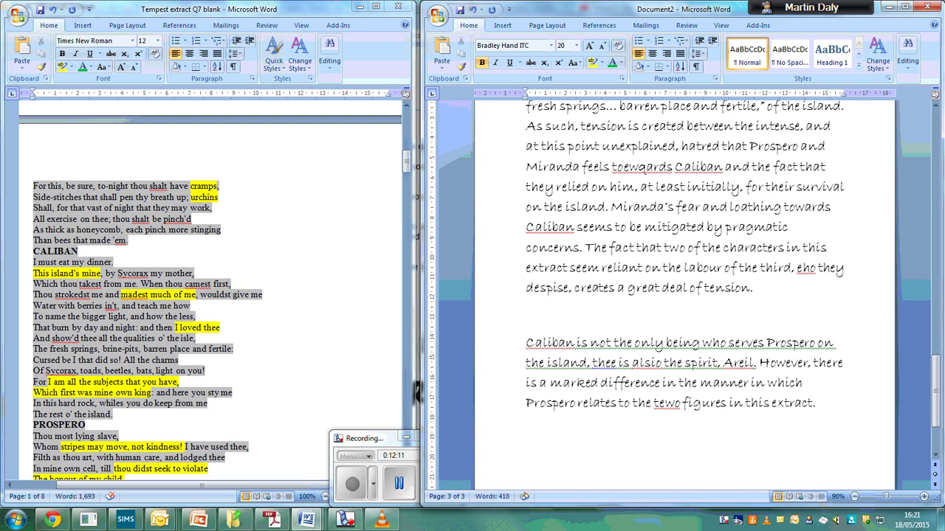
- Begin the following sentence of the paragraph with “Whereas Areil is hailed as a, “fine apparition”
{"action": "type", "text": ". where"}
{"action": "type", "text": "as Areil"}
{"action": "type", "text": " is hai"}
{"action": "type", "text": "led as,"}
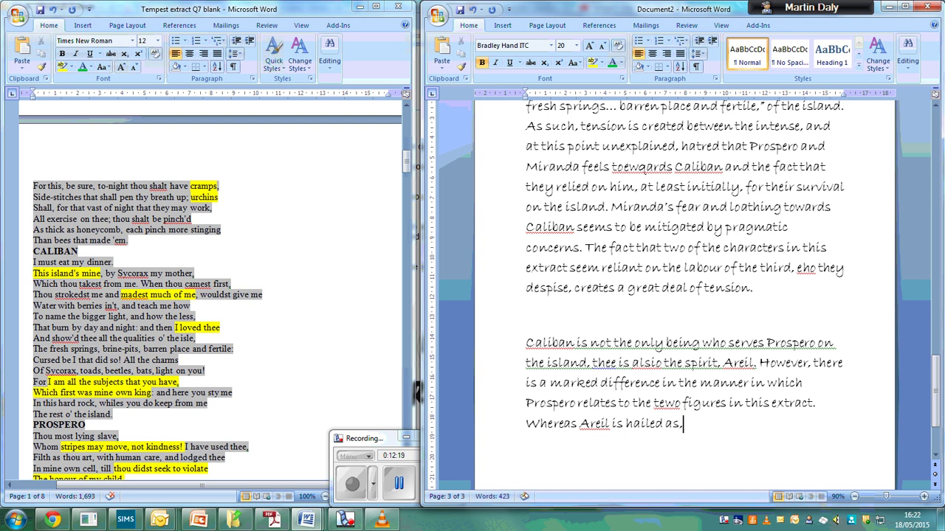
{"action": "key", "text": "BackSpace"}
{"action": "type", "text": "a, \""}
{"action": "type", "text": "fine apparitio"}
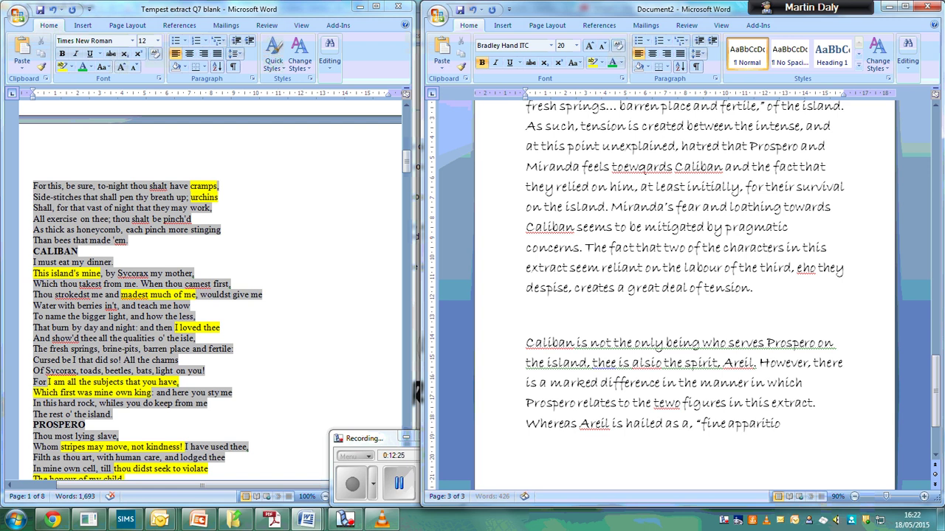
{"action": "type", "text": "n."}
{"action": "key", "text": "BackSpace"}
- Continue the sentence about Ariel with “, and has Prospero’s commands whispered into his compliant”
{"action": "type", "text": ", and ha"}
{"action": "type", "text": "s Pros"}
{"action": "type", "text": "pero's c"}
{"action": "type", "text": "ommands wh"}
{"action": "type", "text": "ispere"}
{"action": "type", "text": "d"}
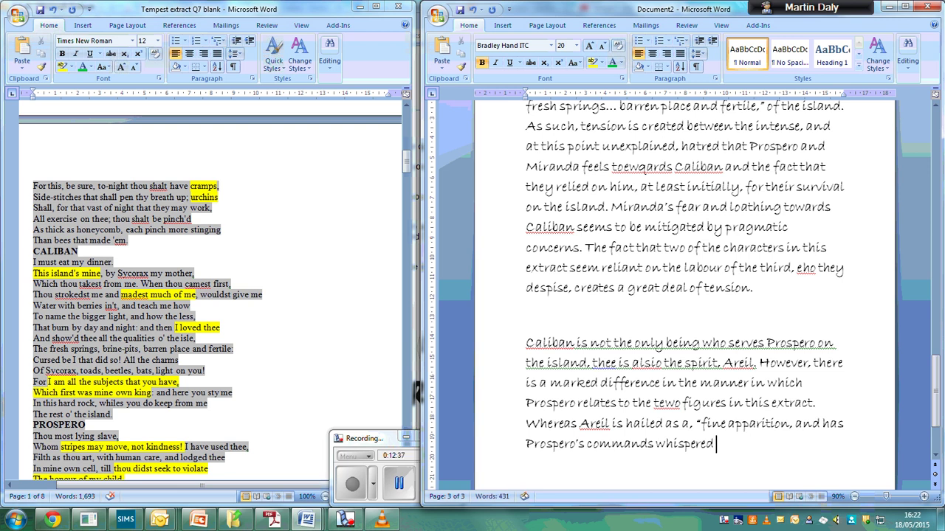
{"action": "type", "text": " into his compliant"}
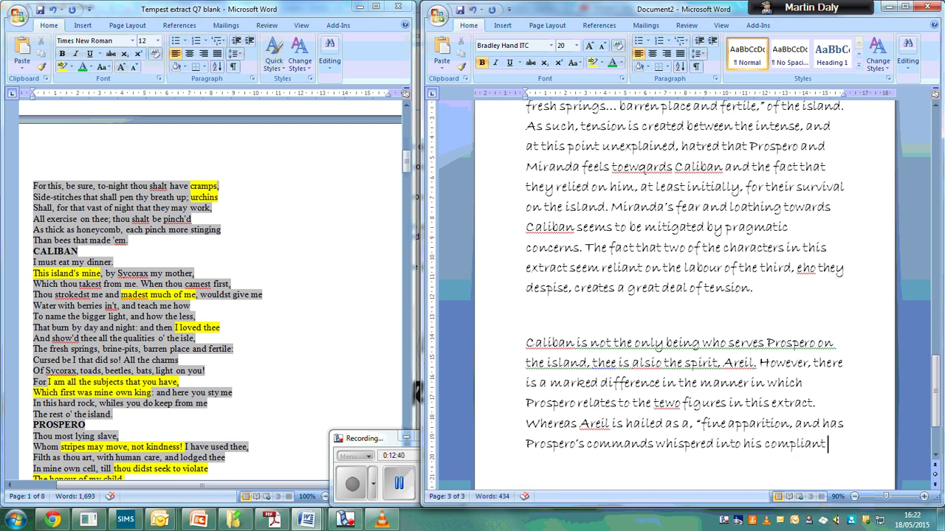
- Extend the sentence to contrast Caliban with “ear, Caliban is described as a, “tortoise”
{"action": "type", "text": " ear. Caliban is "}
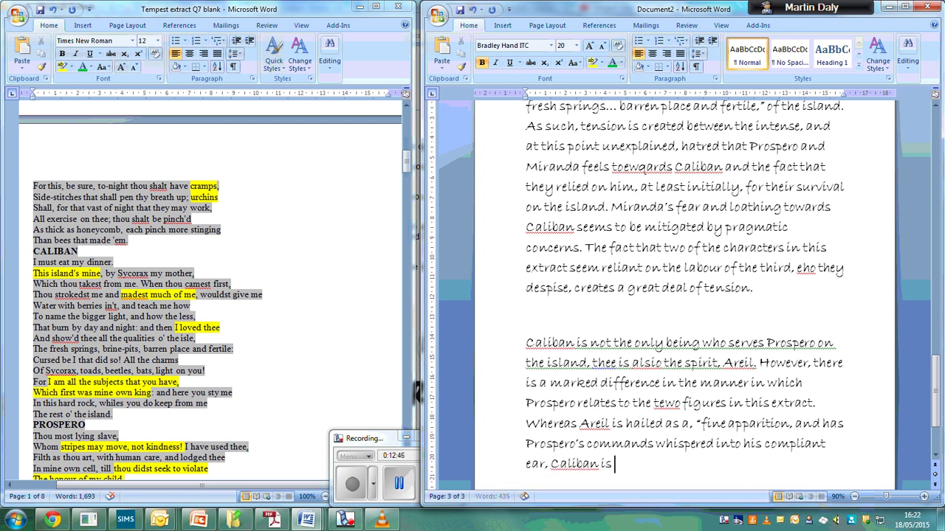
{"action": "type", "text": "described "}
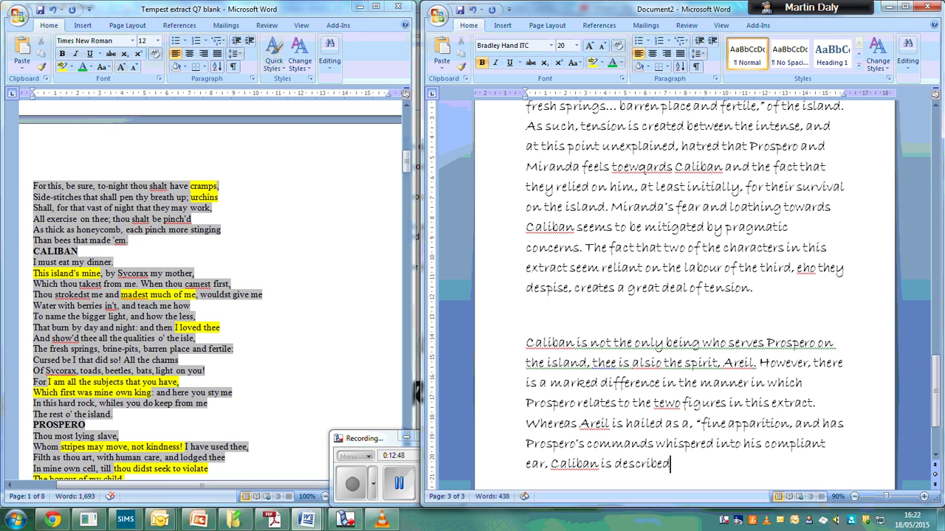
{"action": "type", "text": "as a, \""}
{"action": "type", "text": "tortois"}
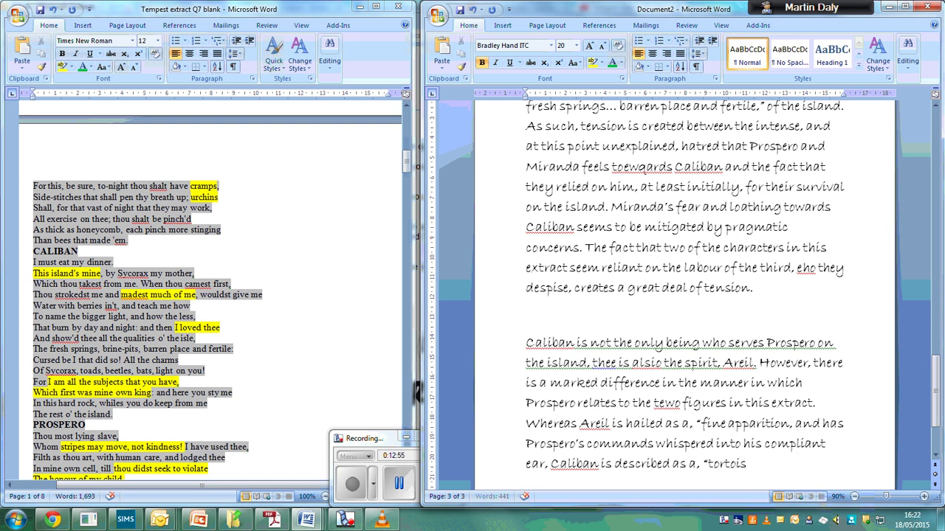
{"action": "type", "text": "e"}
- Consult Prospero’s insults in the extract and add “,” and a, “poisoness slave, got by the deveil himself,”” after “tortoise”
{"action": "scroll", "coordinate": [330, 302], "scroll_direction": "down", "scroll_amount": 10}
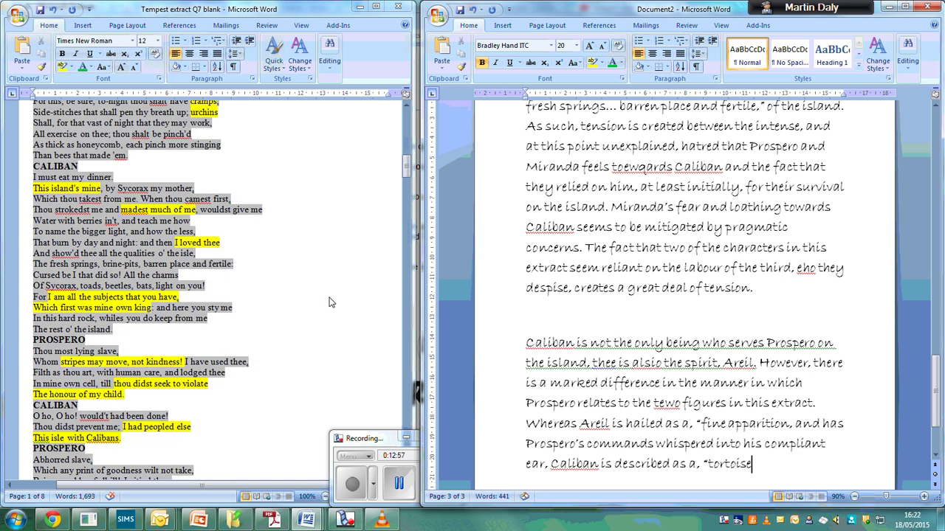
{"action": "scroll", "coordinate": [331, 303], "scroll_direction": "up", "scroll_amount": 13}
{"action": "scroll", "coordinate": [330, 302], "scroll_direction": "up", "scroll_amount": 10}
{"action": "scroll", "coordinate": [330, 302], "scroll_direction": "down", "scroll_amount": 1}
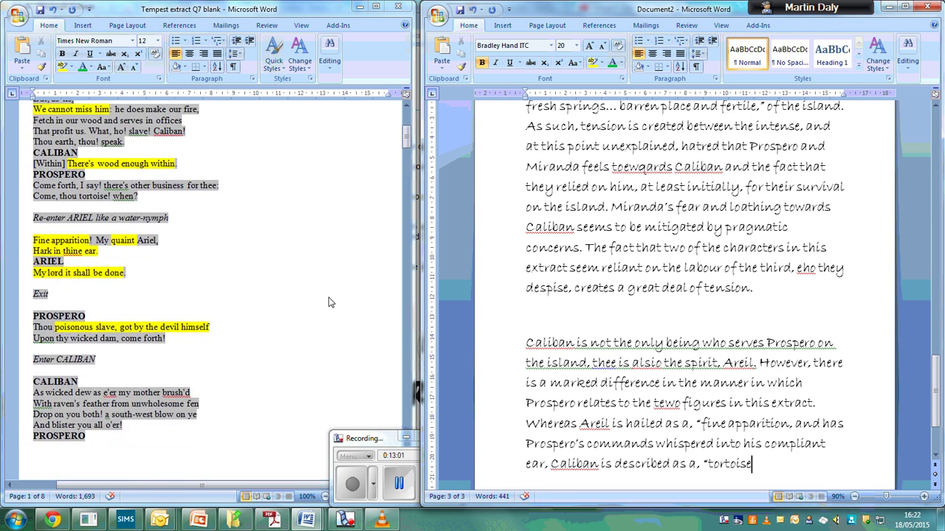
{"action": "scroll", "coordinate": [330, 301], "scroll_direction": "down", "scroll_amount": 1}
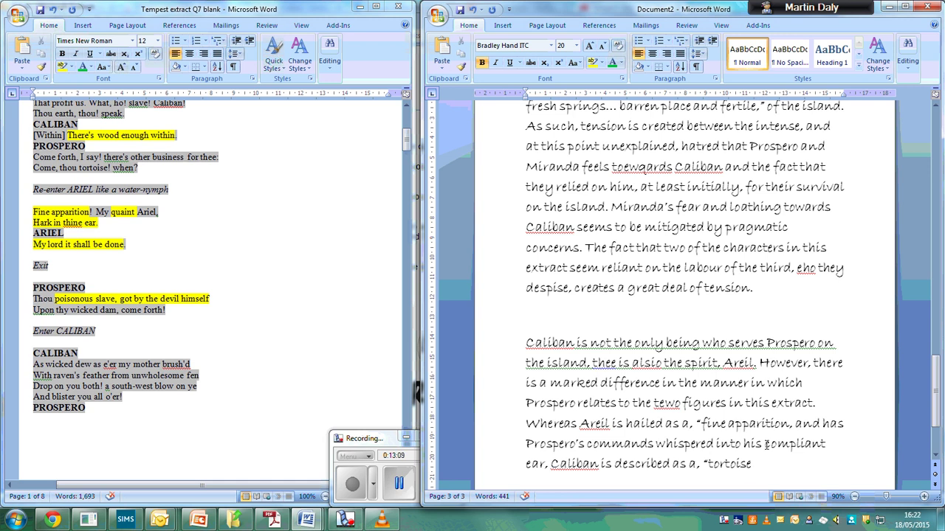
{"action": "type", "text": ",\" and a"}
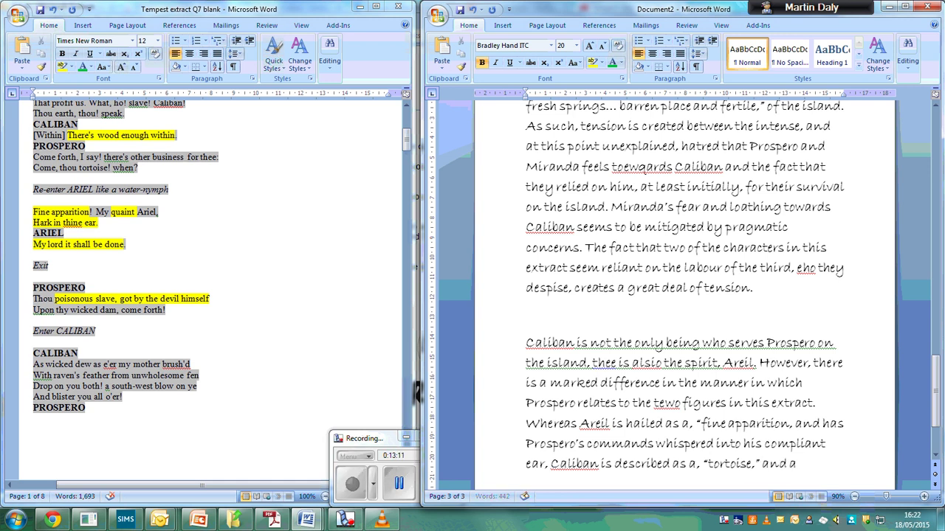
{"action": "type", "text": ", \"po"}
{"action": "type", "text": "isoness"}
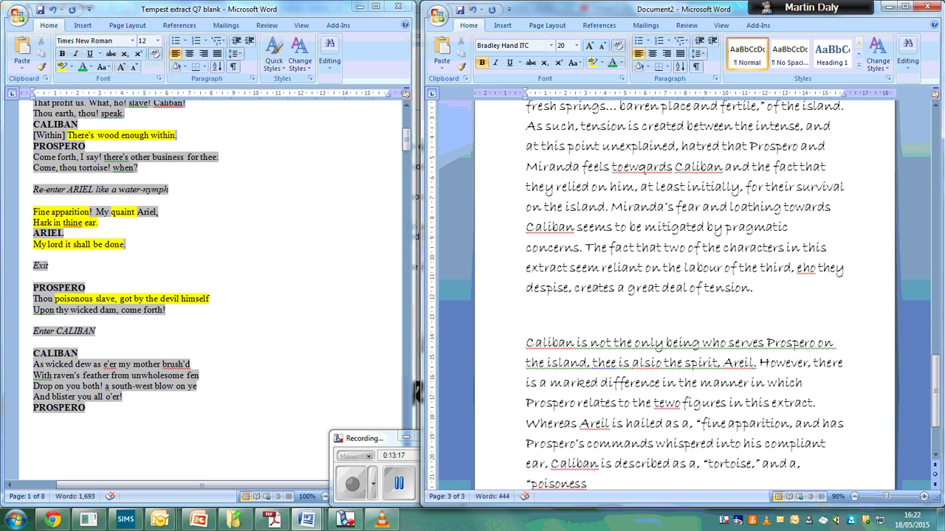
{"action": "type", "text": " slave,"}
{"action": "type", "text": "got b"}
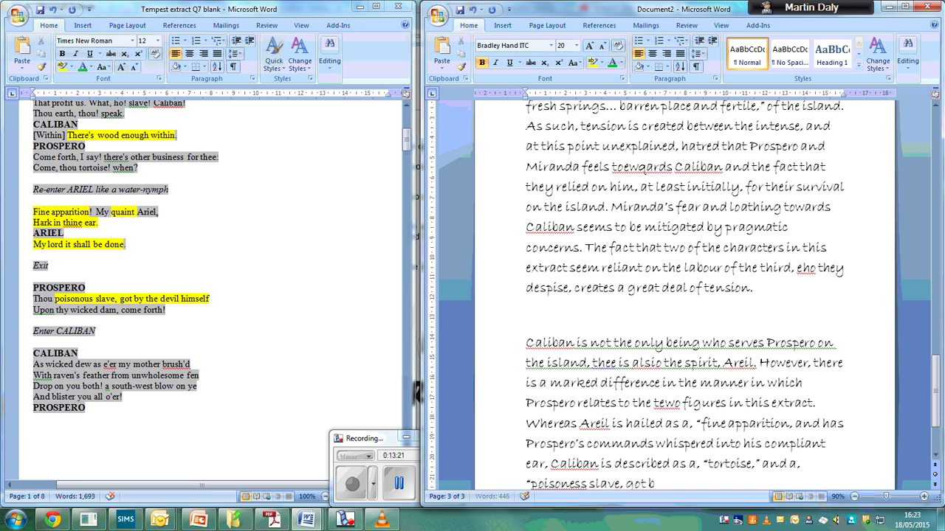
{"action": "type", "text": "y the deveil himself"}
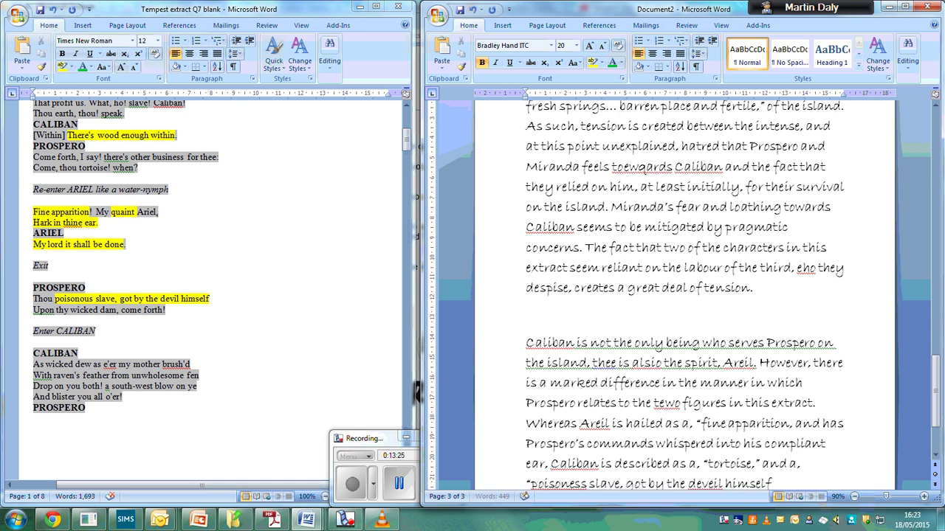
{"action": "type", "text": ",\""}
- Finish the sentence with “and complains, “there’s wood enough within,” when beckoned by Prospero.”
{"action": "type", "text": " and com"}
{"action": "type", "text": "plai"}
{"action": "type", "text": "ns, \"there's"}
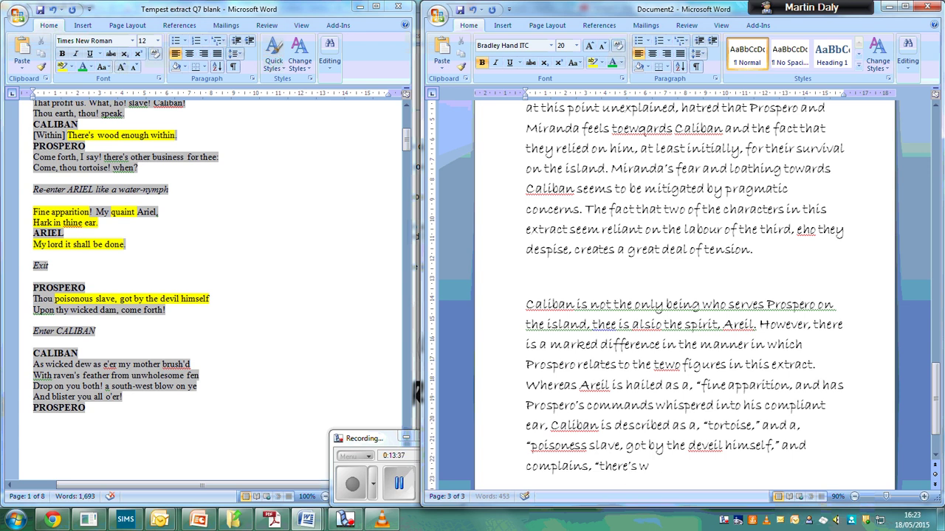
{"action": "type", "text": " wood enough within,"}
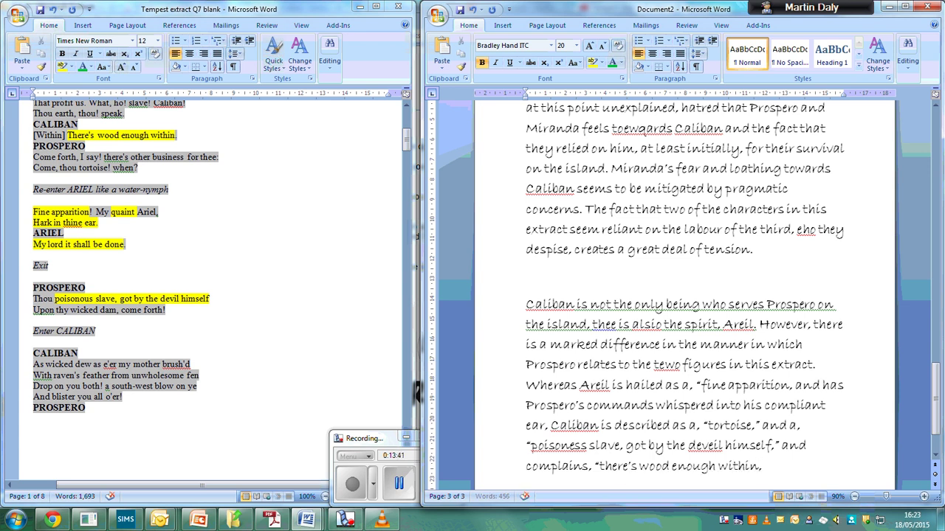
{"action": "key", "text": "BackSpace"}
{"action": "type", "text": ".\" when beckone"}
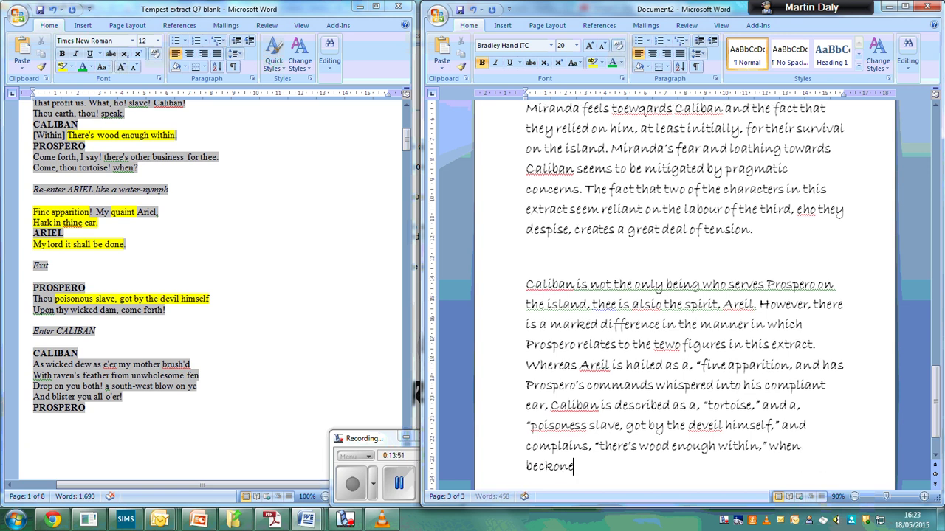
{"action": "type", "text": "d by Prospero"}
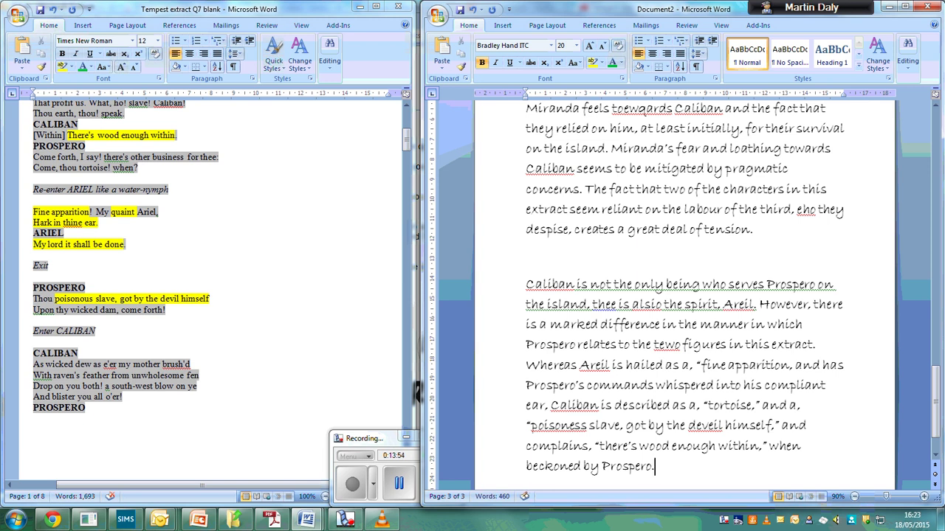
- Begin another sentence with “Rather than the praise that Areil receives, caliban”
{"action": "type", "text": ". Rather than the prai"}
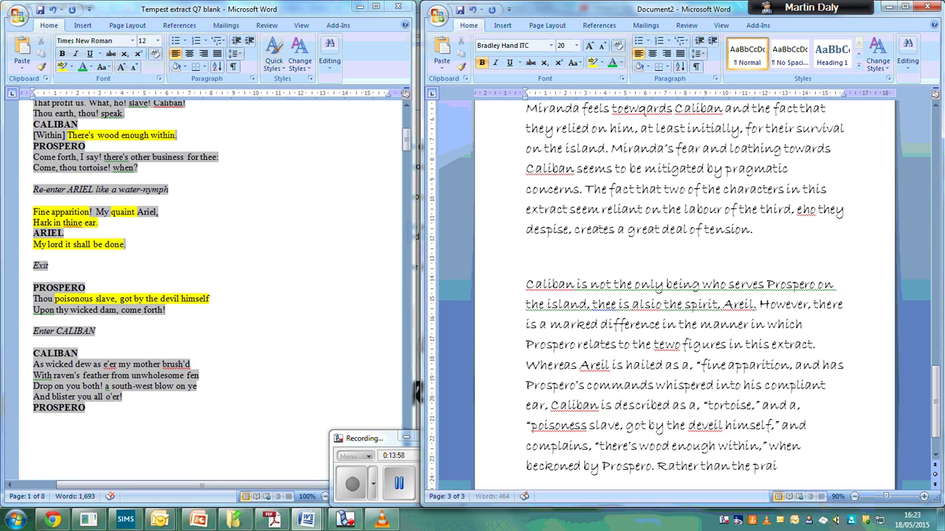
{"action": "type", "text": "se that A"}
{"action": "type", "text": "reil reci"}
{"action": "type", "text": "eves"}
{"action": "type", "text": ", cali"}
{"action": "type", "text": "ban "}
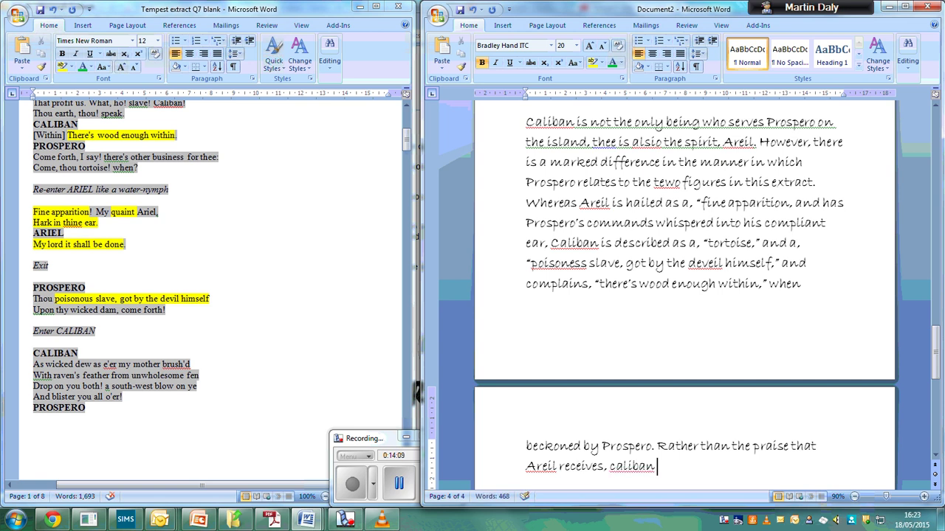
- Continue the sentence about Caliban with “is threatened with torture by, “cramps,” amd , “ur”
{"action": "type", "text": "is threatened with tort"}
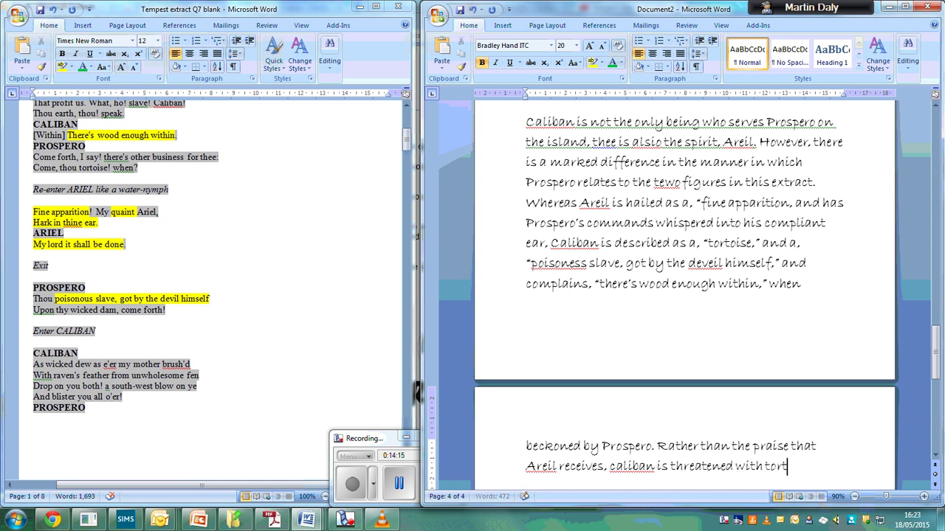
{"action": "type", "text": "ure by"}
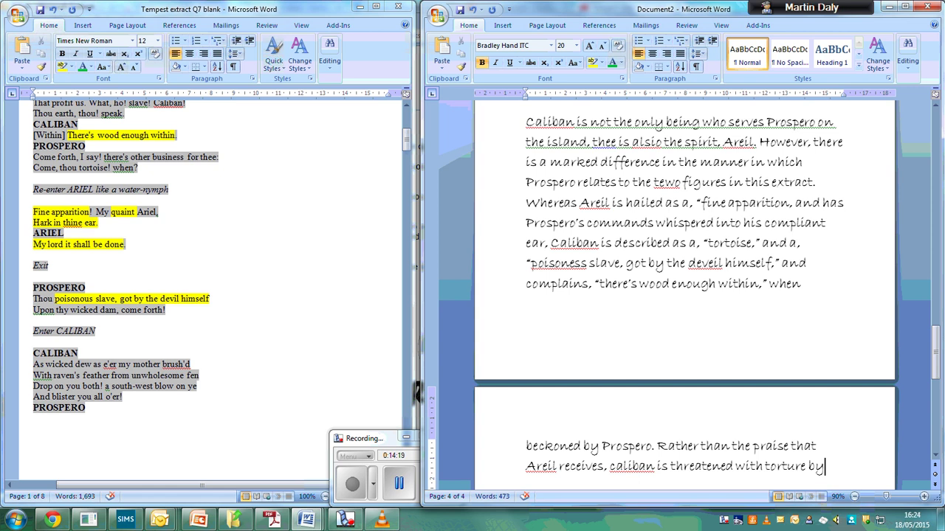
{"action": "type", "text": ", \"cramp"}
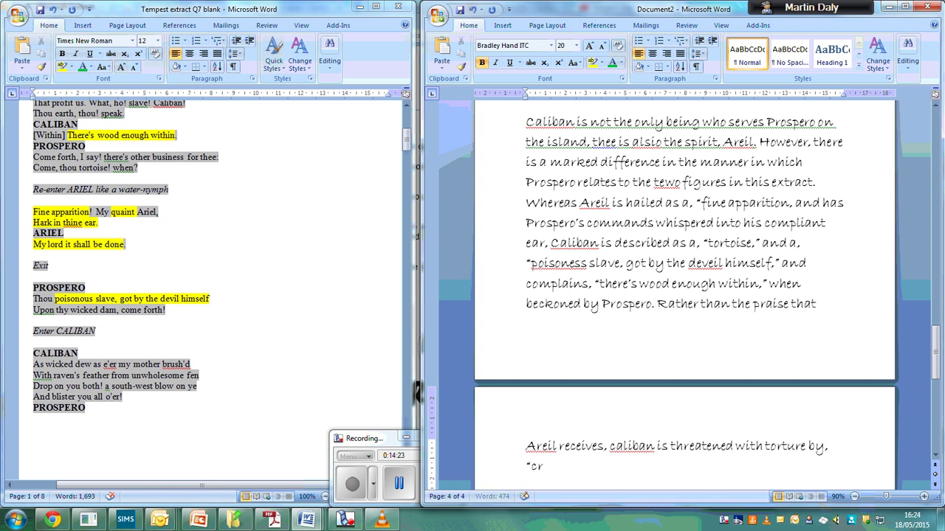
{"action": "type", "text": "s and"}
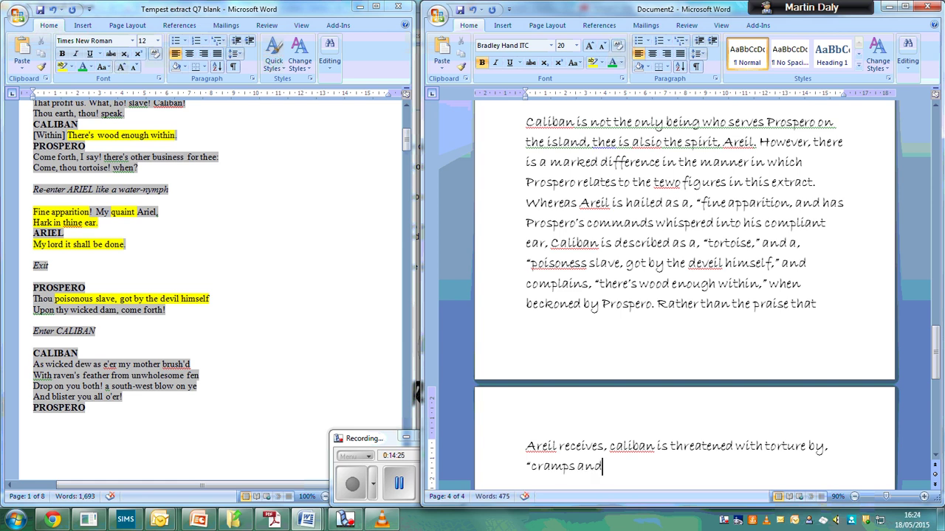
{"action": "key", "text": "BackSpace"}
{"action": "key", "text": "BackSpace"}
{"action": "key", "text": "BackSpace"}
{"action": "key", "text": "BackSpace"}
{"action": "type", "text": ",\" amd"}
{"action": "type", "text": " , \"u"}
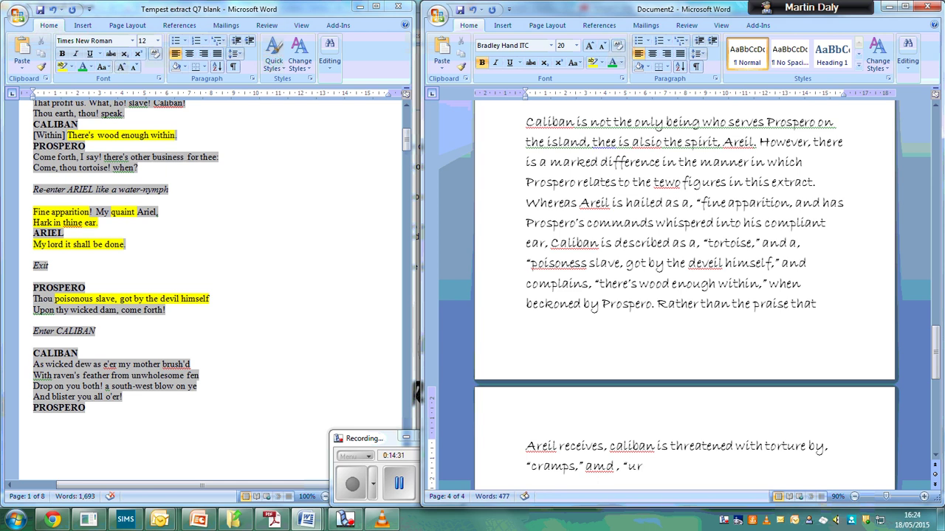